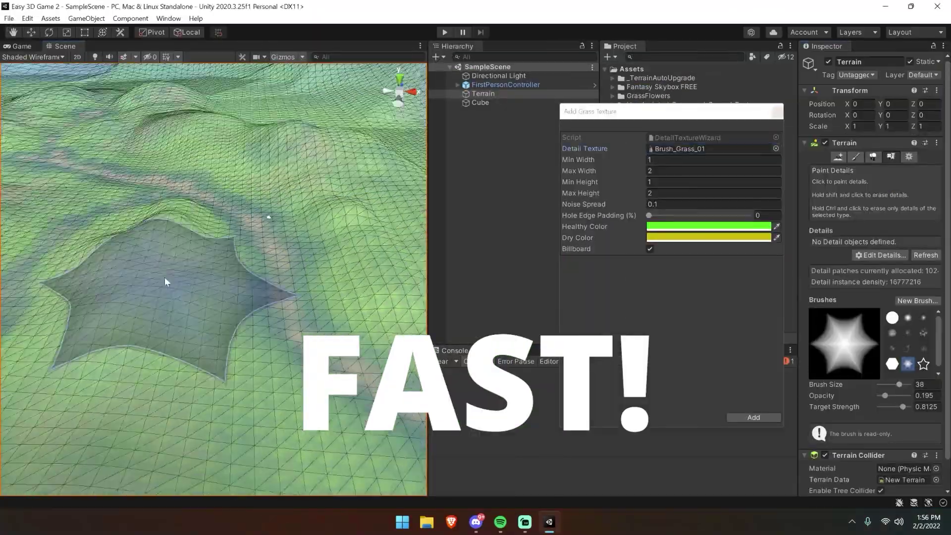
pyautogui.moveTo(165, 280)
pyautogui.mouseDown()
pyautogui.moveTo(182, 319)
pyautogui.moveTo(146, 263)
pyautogui.mouseUp()
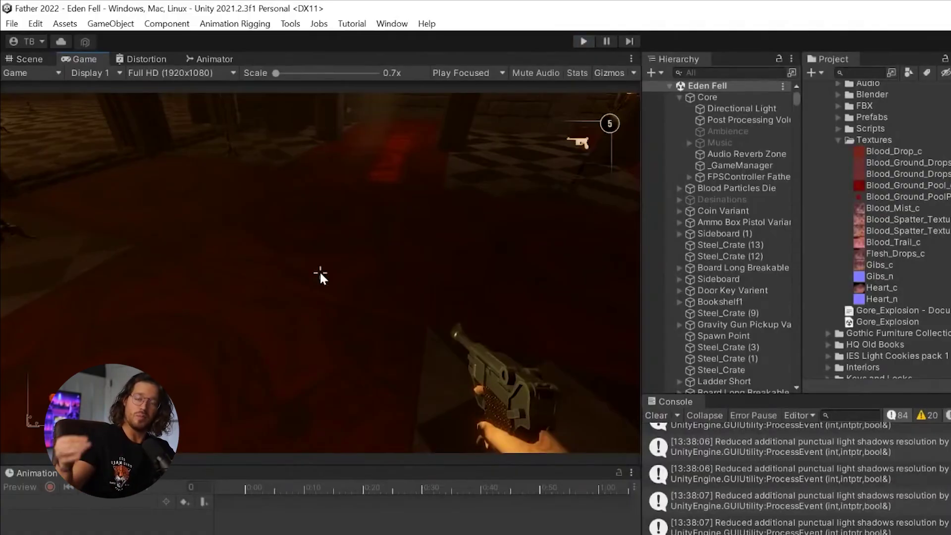
# Exit play mode and search the project assets for "Bullet Decal"
pyautogui.hotkey('ctrl', 'p')
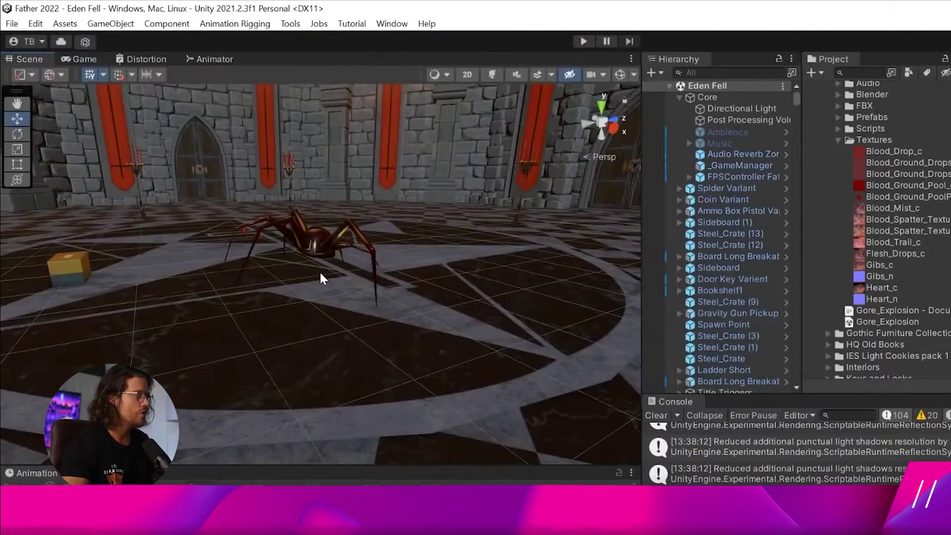
pyautogui.click(861, 72)
pyautogui.write('Bullet')
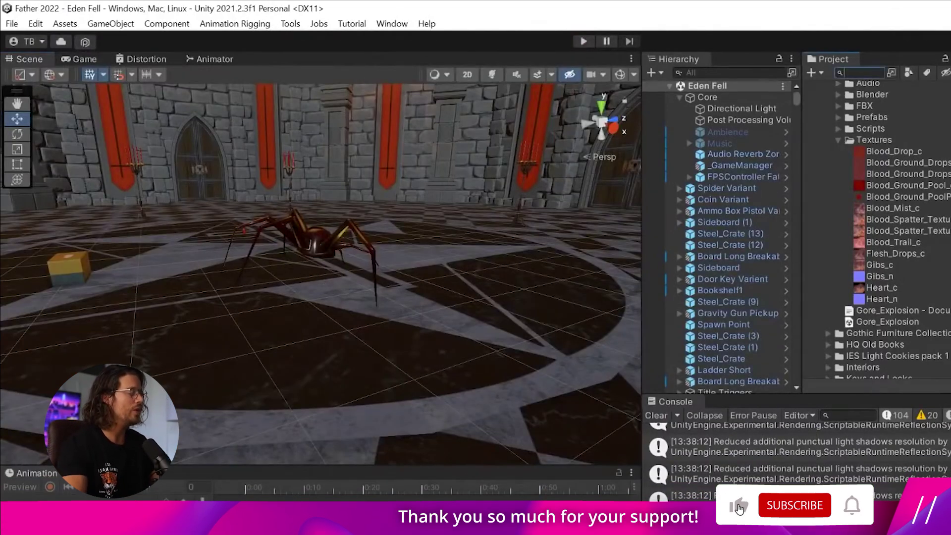
pyautogui.write(' Decal')
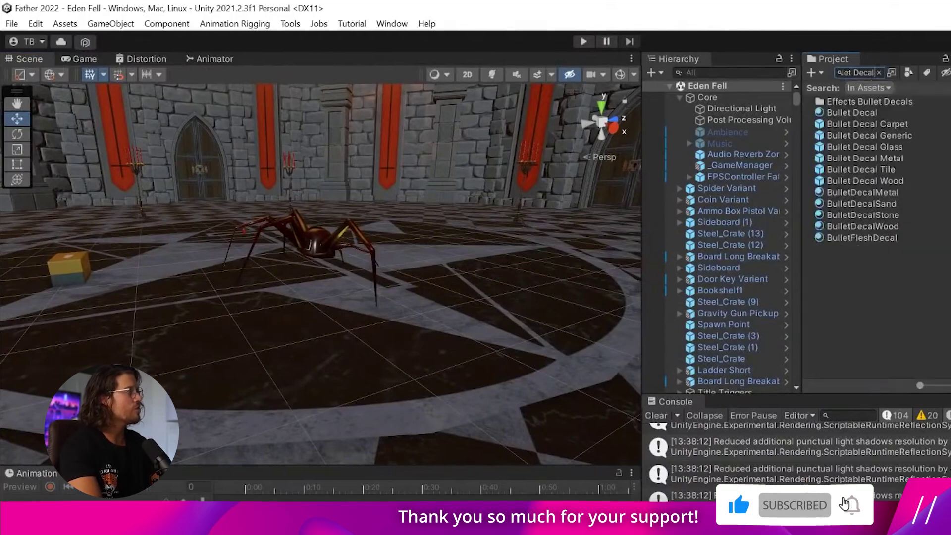
# Copy the Decal Projector object from the Bullet Decal Generic prefab and return to the Eden Fell scene
pyautogui.click(753, 126)
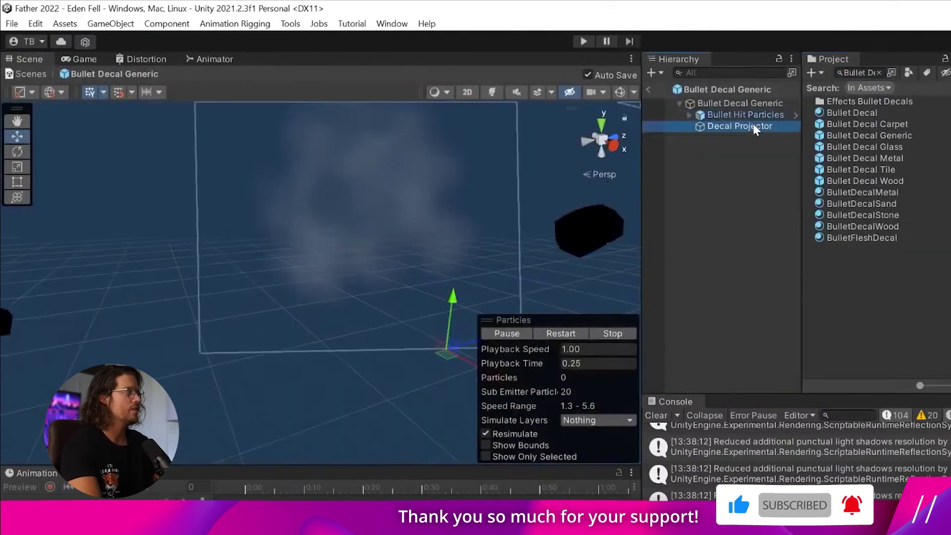
pyautogui.press('f')
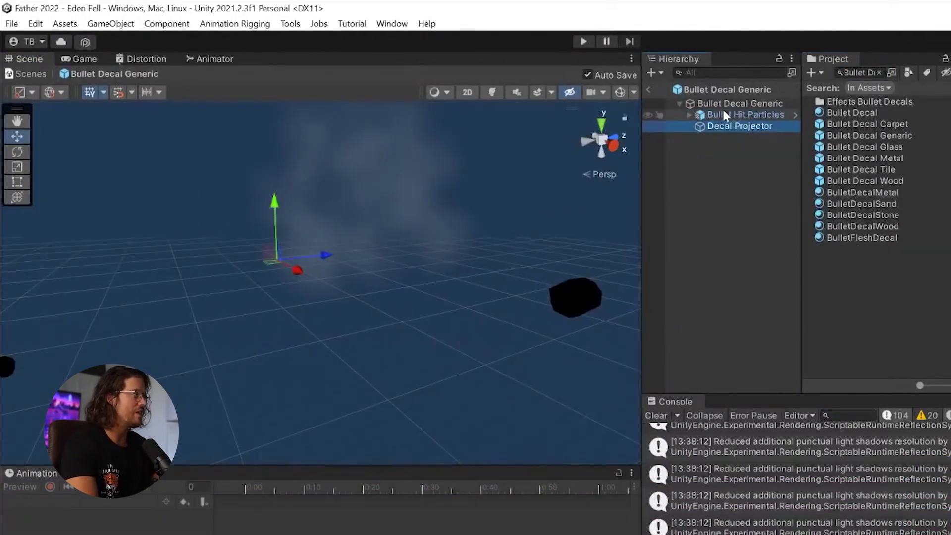
pyautogui.click(648, 90)
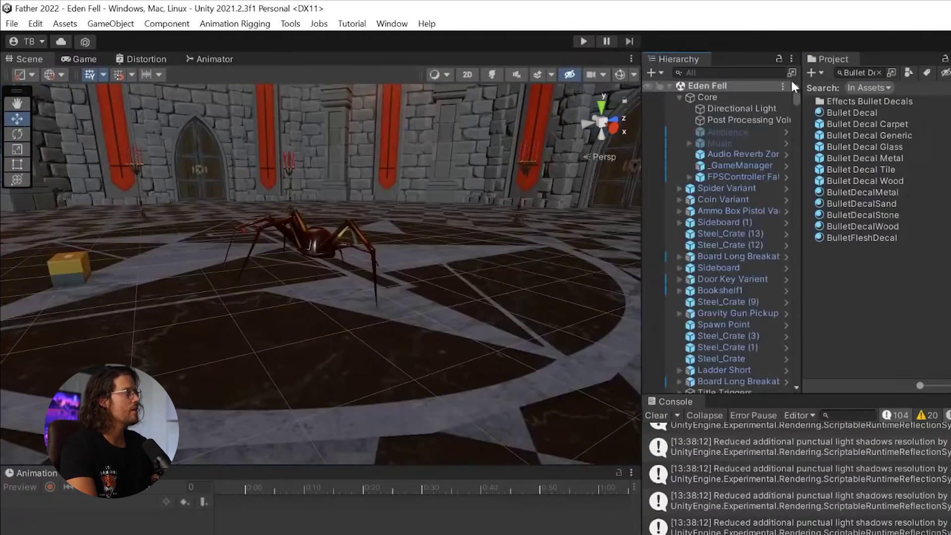
# Open the Blood Particles Die prefab nested inside Spider Variant and paste the copied Decal Projector into it
pyautogui.click(782, 188)
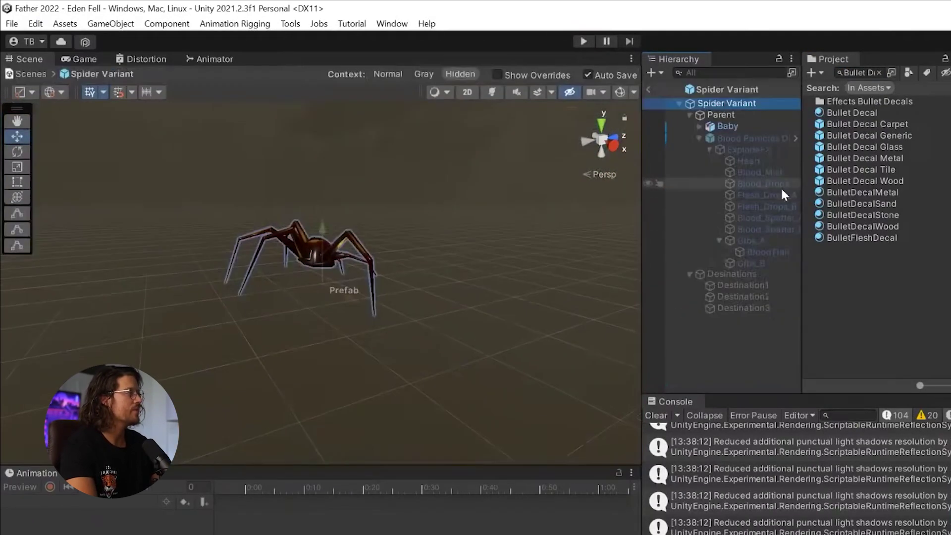
pyautogui.click(769, 138)
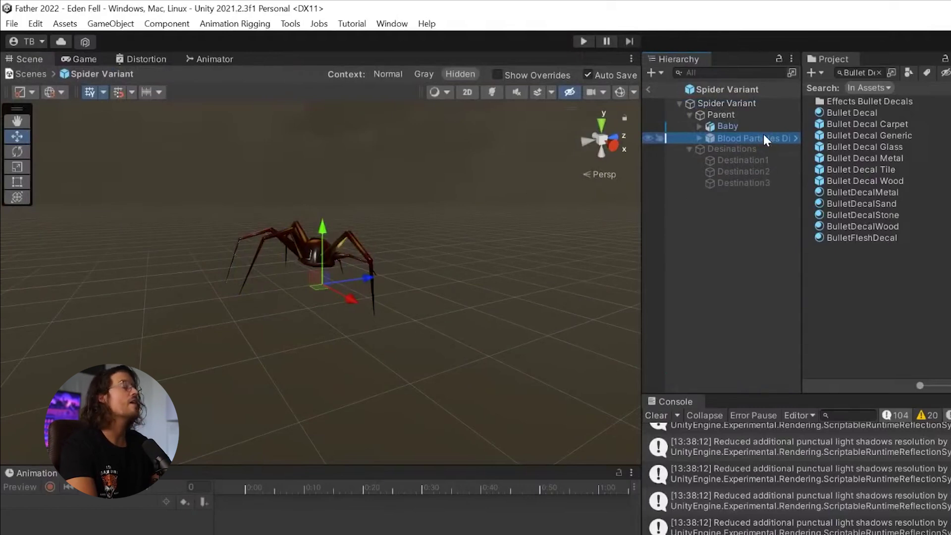
pyautogui.click(794, 138)
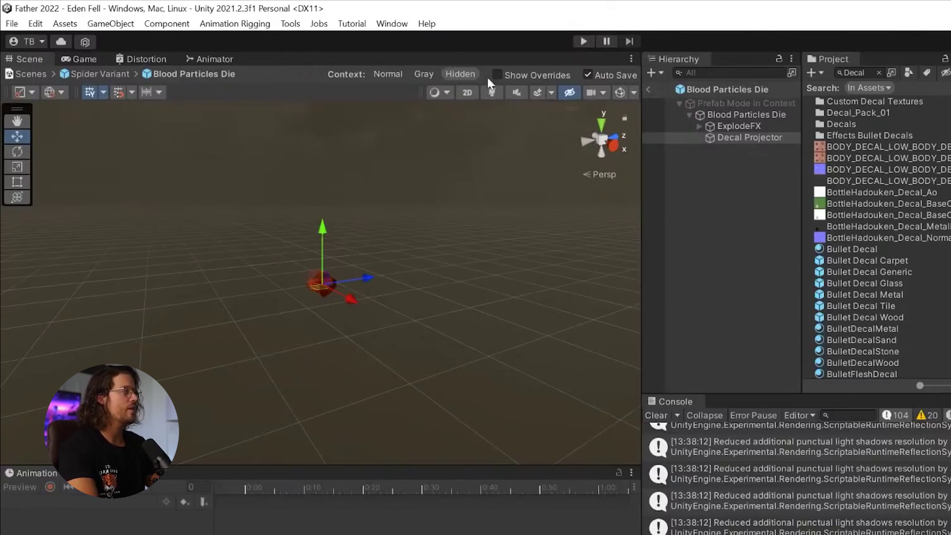
# Search the assets for "Floor", place CarpetFloor in the Blood Particles Die prefab and lower it beneath the gore effect
pyautogui.write('Floor')
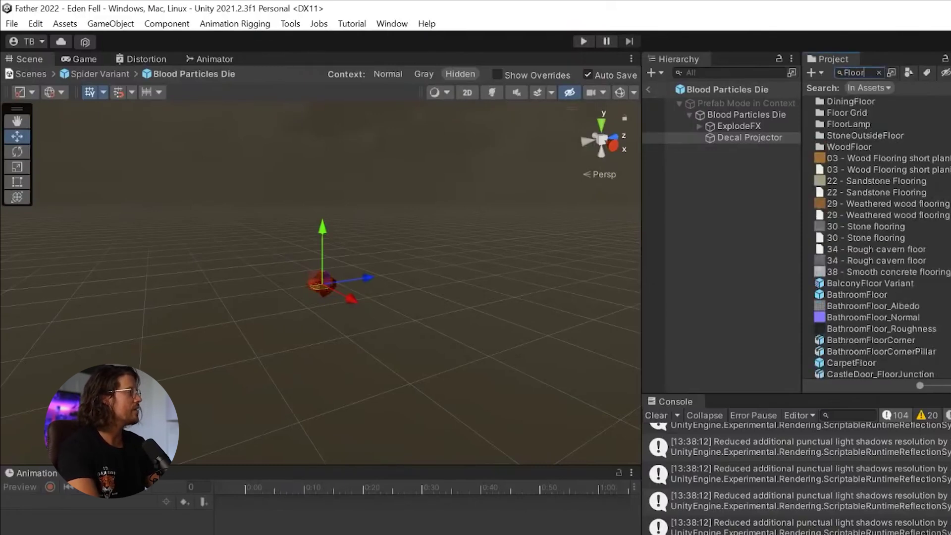
pyautogui.moveTo(396, 324); pyautogui.dragTo(349, 313)
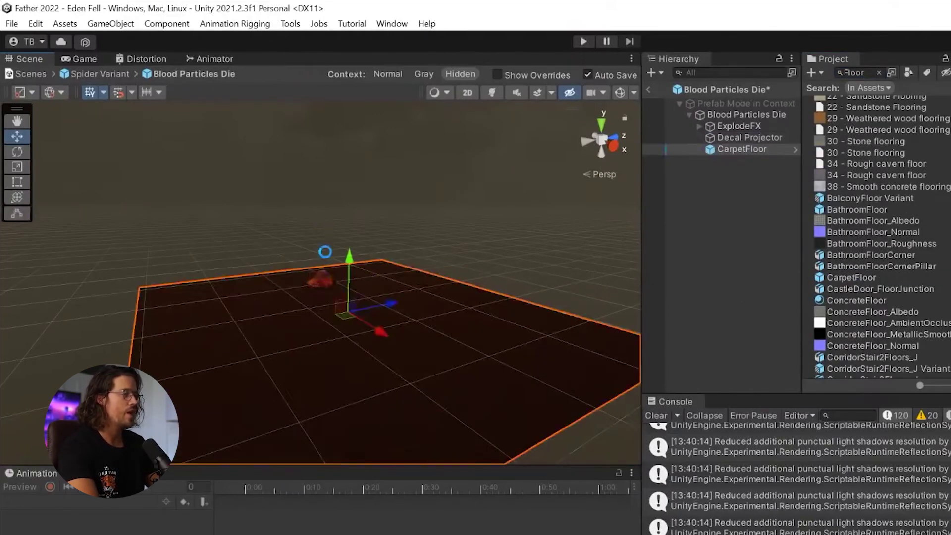
pyautogui.moveTo(350, 265); pyautogui.dragTo(349, 297)
# Lower the Decal Projector below the gore chunk to a Y position of about -0.119 so it projects near the carpet
pyautogui.click(777, 137)
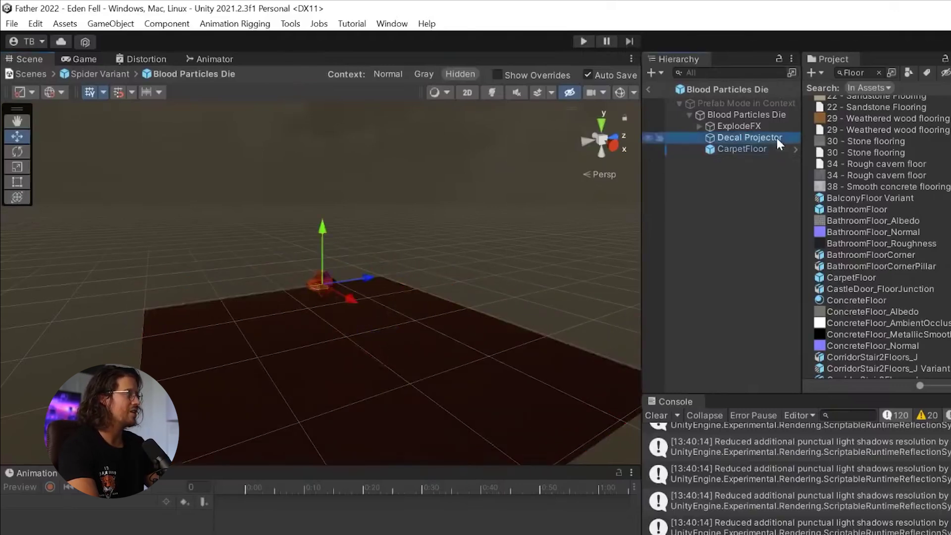
pyautogui.click(14, 150)
pyautogui.click(17, 136)
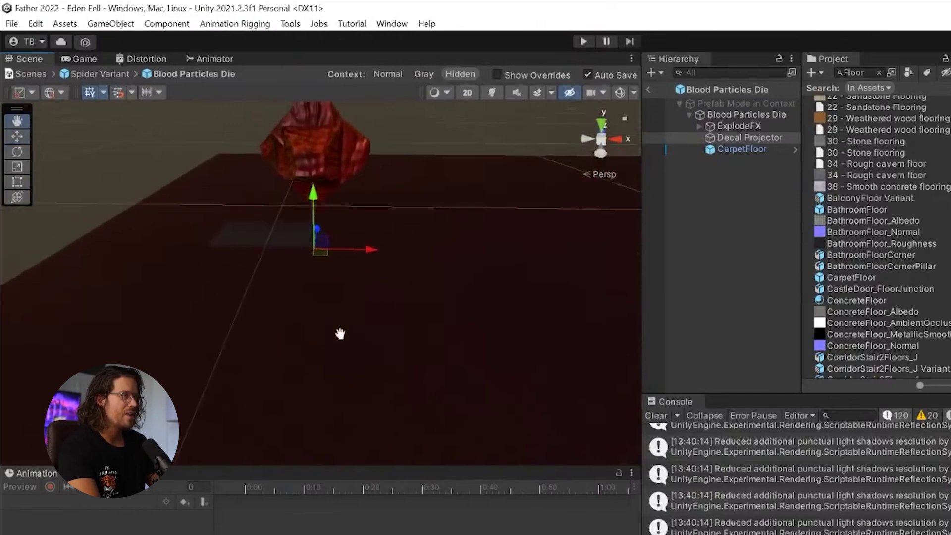
pyautogui.moveTo(340, 335); pyautogui.dragTo(407, 379, button='middle')
pyautogui.scroll(3, 391, 331)
pyautogui.scroll(2, 376, 290)
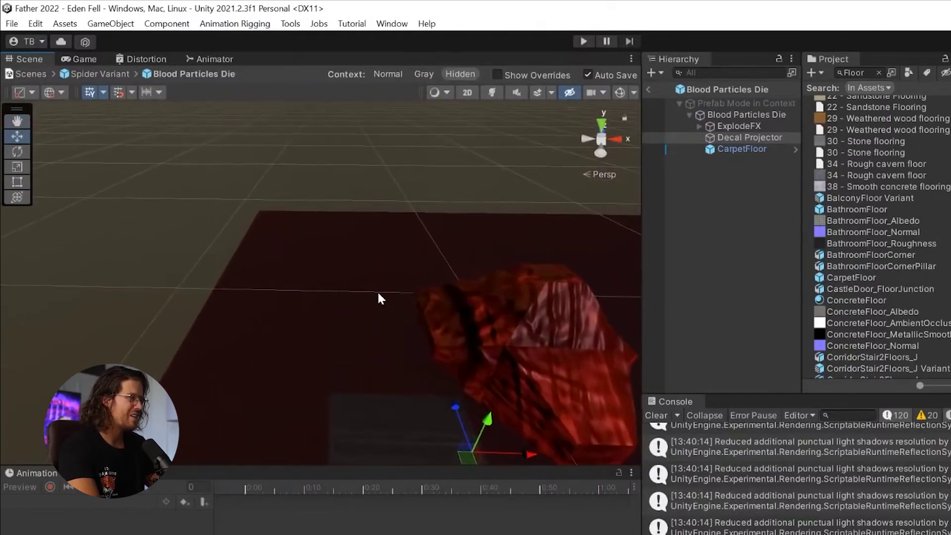
pyautogui.moveTo(377, 290); pyautogui.dragTo(433, 361, button='right')
pyautogui.scroll(3, 360, 355)
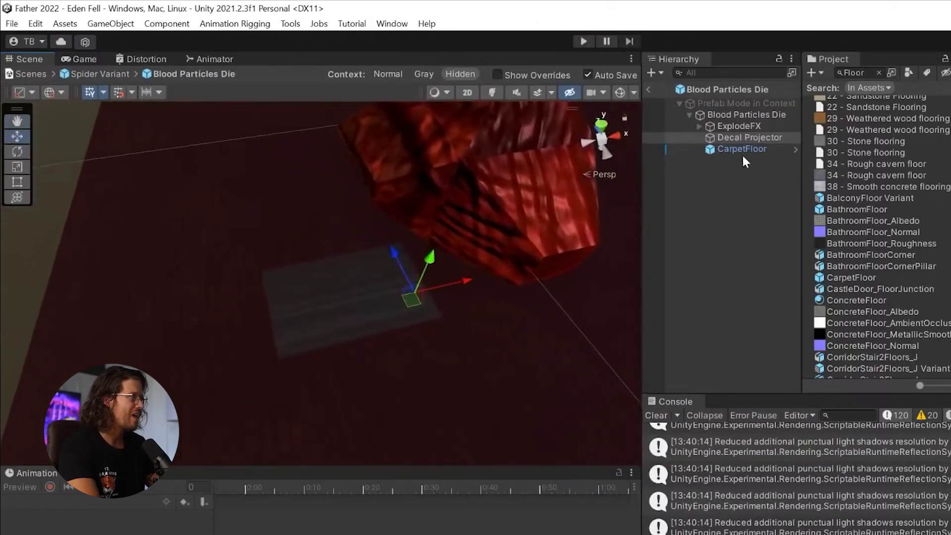
# Rotate the Decal Projector to face the floor by setting its X rotation to 270
pyautogui.click(748, 136)
pyautogui.moveTo(453, 248); pyautogui.dragTo(539, 273)
pyautogui.click(17, 151)
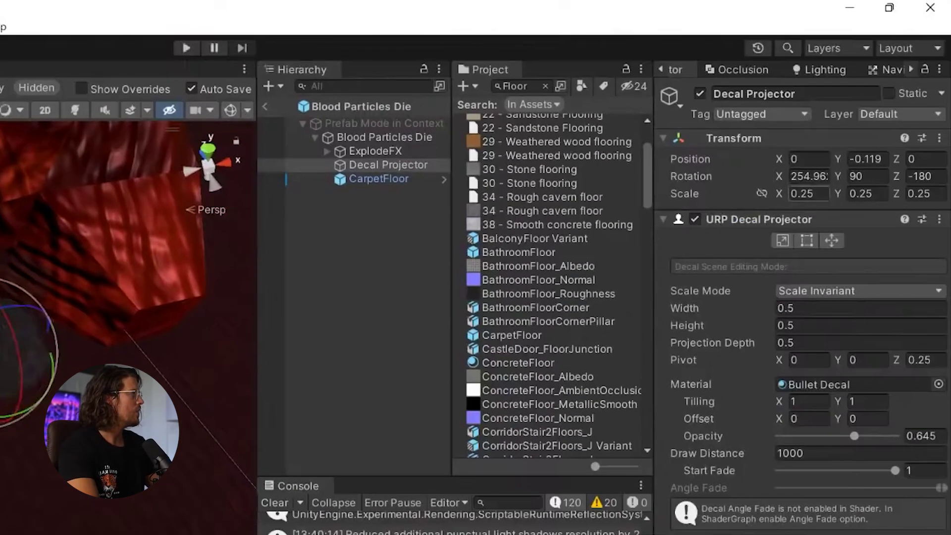
pyautogui.write('270')
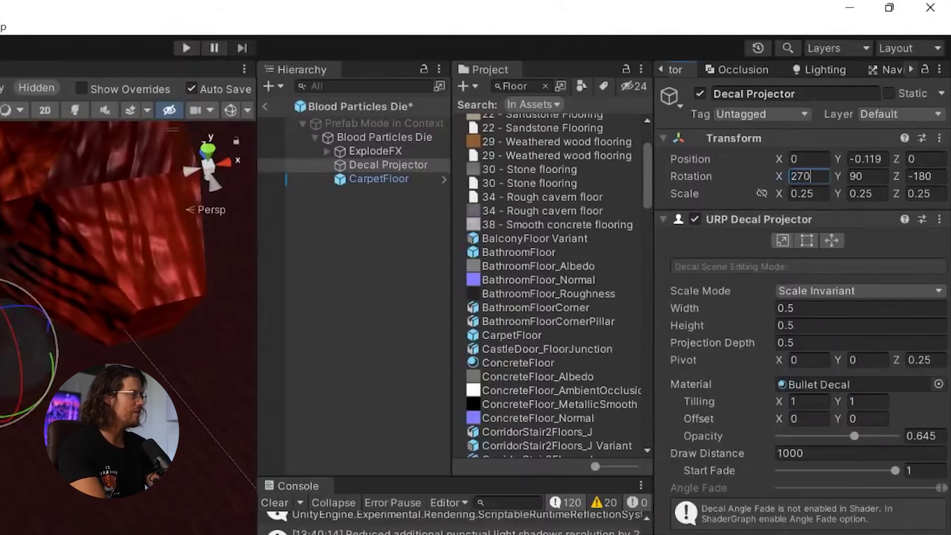
pyautogui.press('Tab')
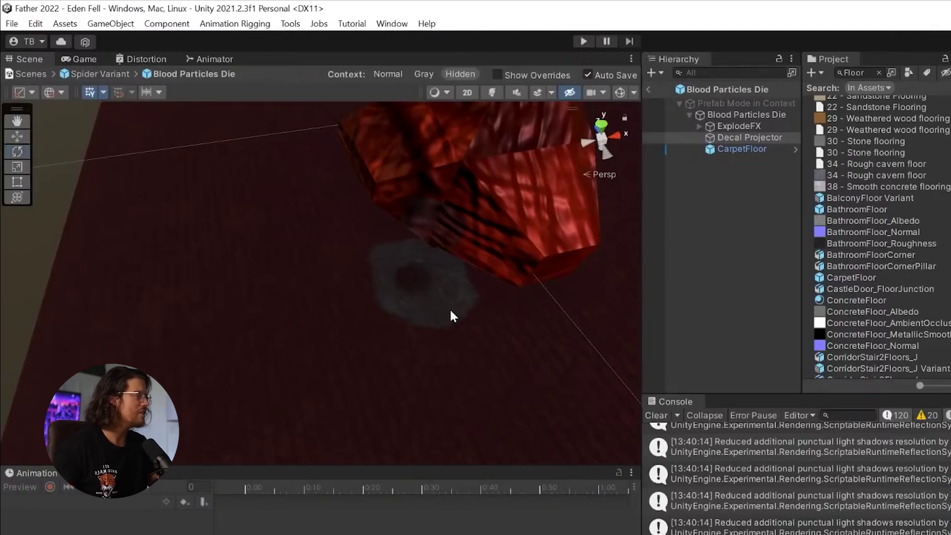
# Show the scene gizmos and stretch the Decal Projector's box downward through the floor to a projection depth of about 0.593
pyautogui.moveTo(456, 346); pyautogui.dragTo(480, 273, button='right')
pyautogui.scroll(-5, 473, 292)
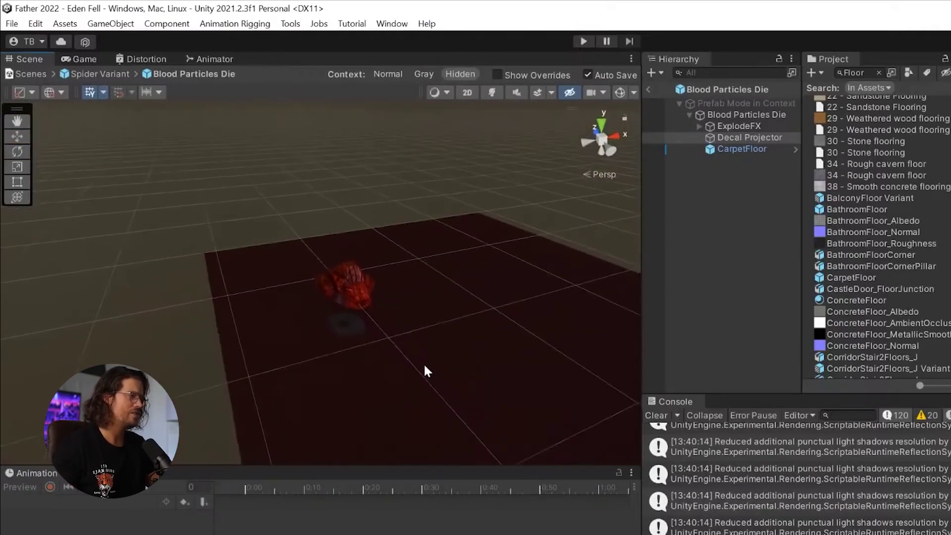
pyautogui.click(622, 93)
pyautogui.moveTo(326, 286); pyautogui.dragTo(327, 39, button='middle')
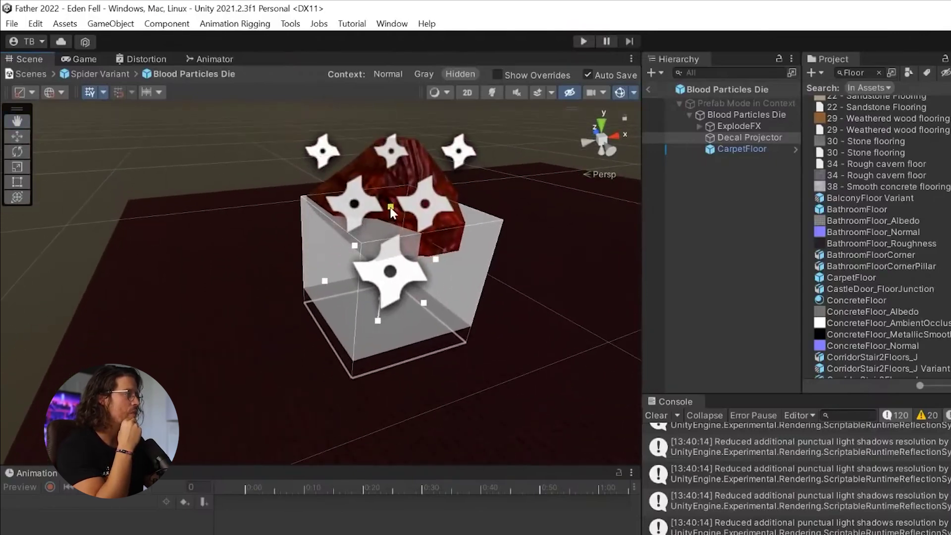
pyautogui.moveTo(386, 207); pyautogui.dragTo(381, 250)
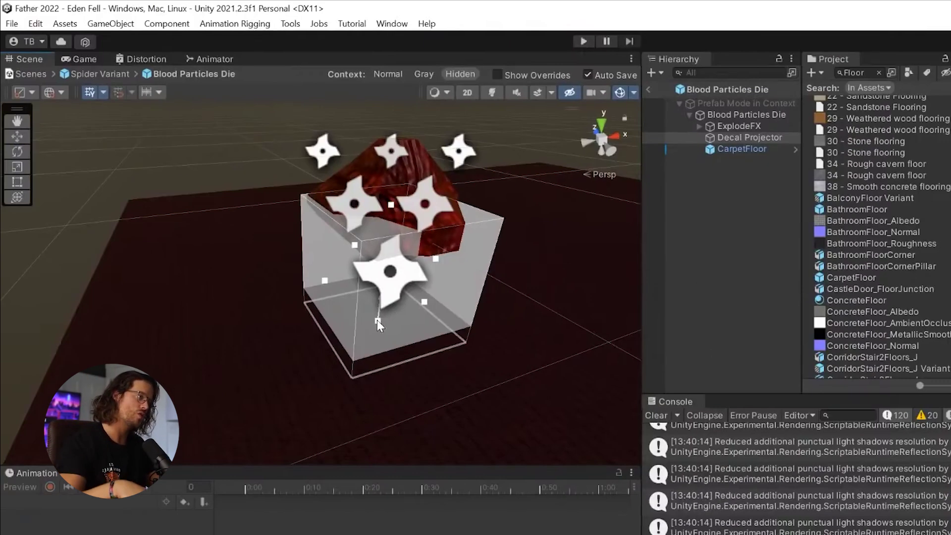
pyautogui.moveTo(376, 320); pyautogui.dragTo(375, 335)
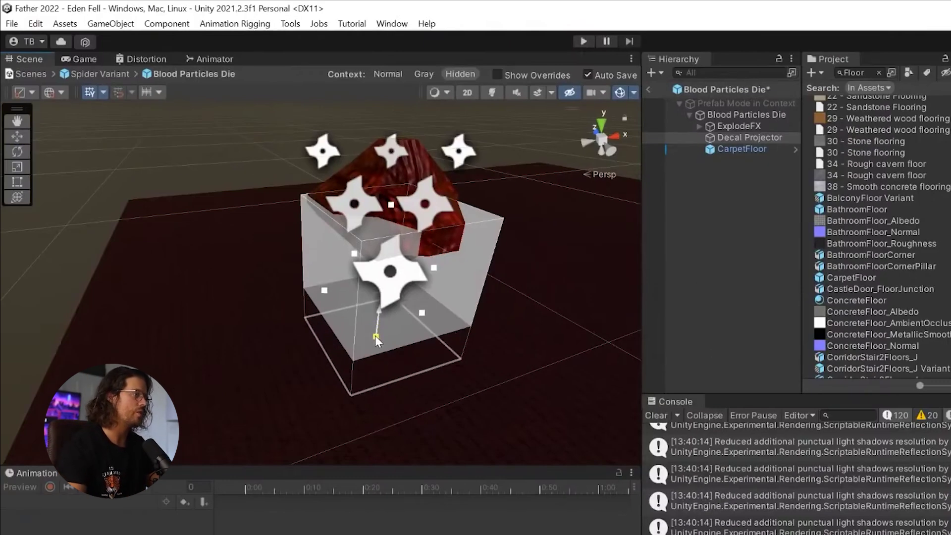
pyautogui.click(17, 137)
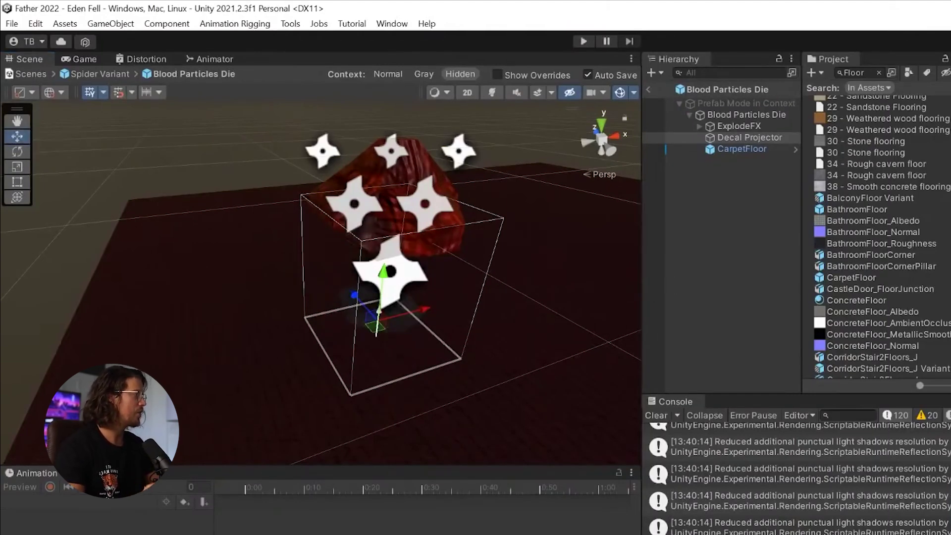
# Duplicate the Bullet Decal material in Effects Bullet Decals and name the copy Blood Decal
pyautogui.scroll(-3, 880, 294)
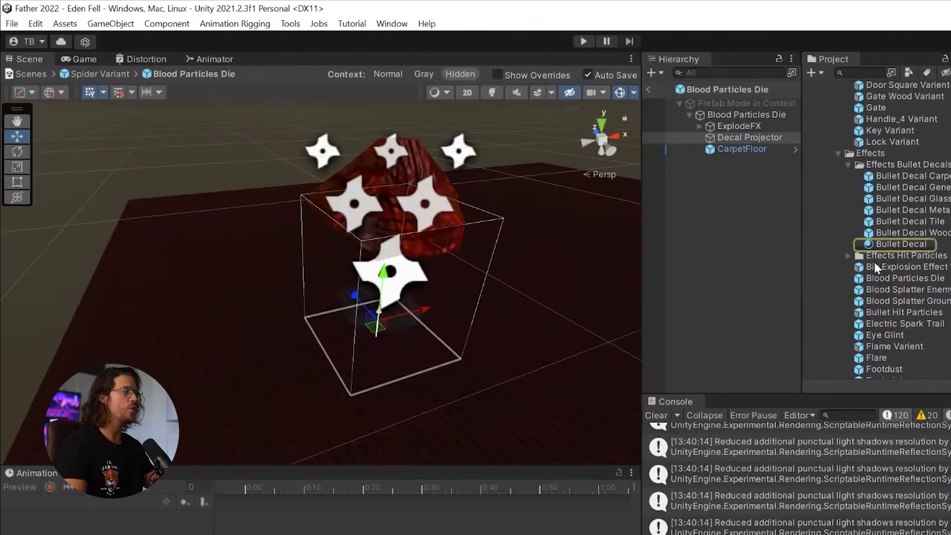
pyautogui.click(886, 244)
pyautogui.hotkey('ctrl', 'd')
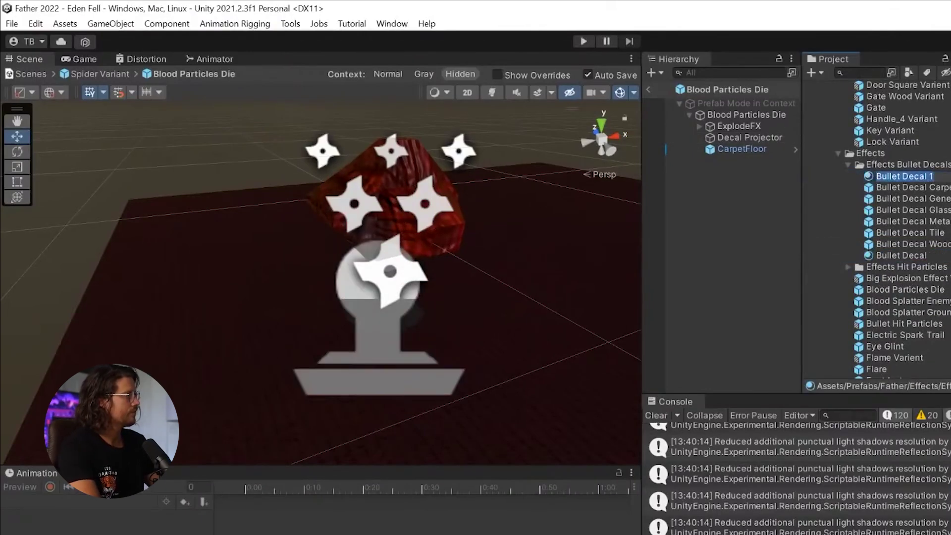
pyautogui.write('l')
pyautogui.press('Return')
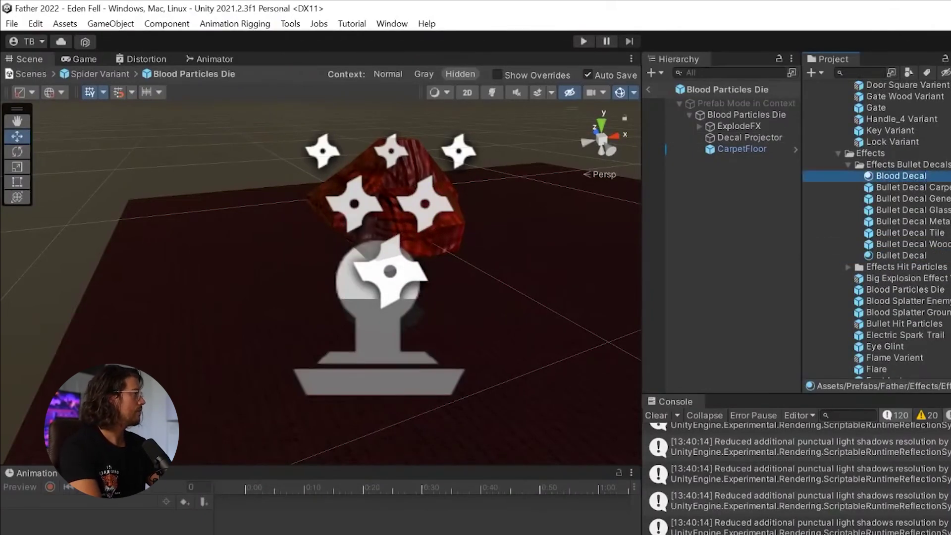
pyautogui.write('Bl')
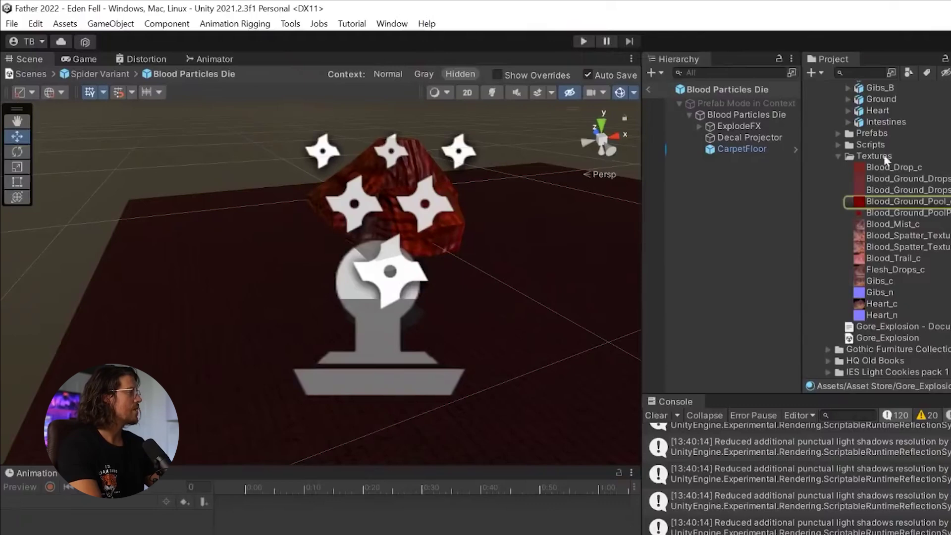
# Check the Blood_Ground_PoolPSD texture and assign the Blood Decal material to the Decal Projector
pyautogui.click(896, 213)
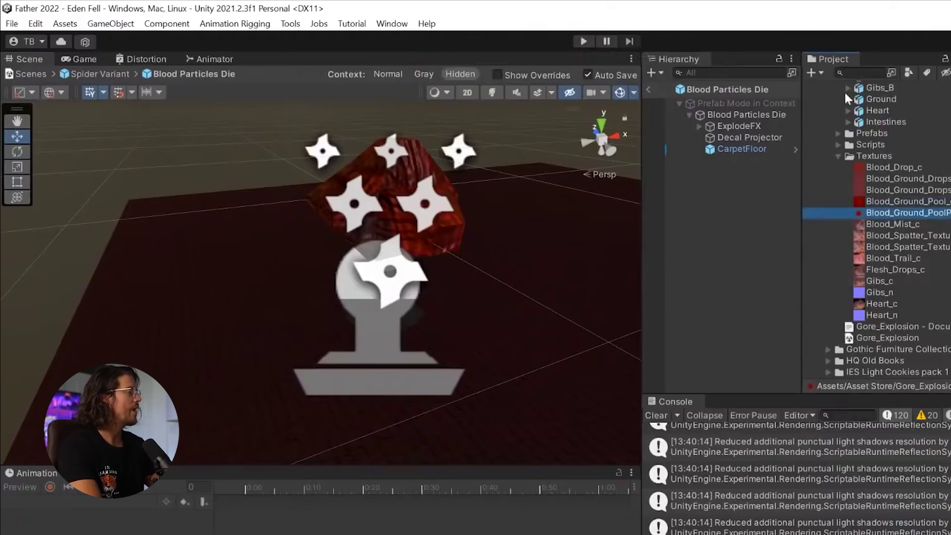
pyautogui.click(750, 138)
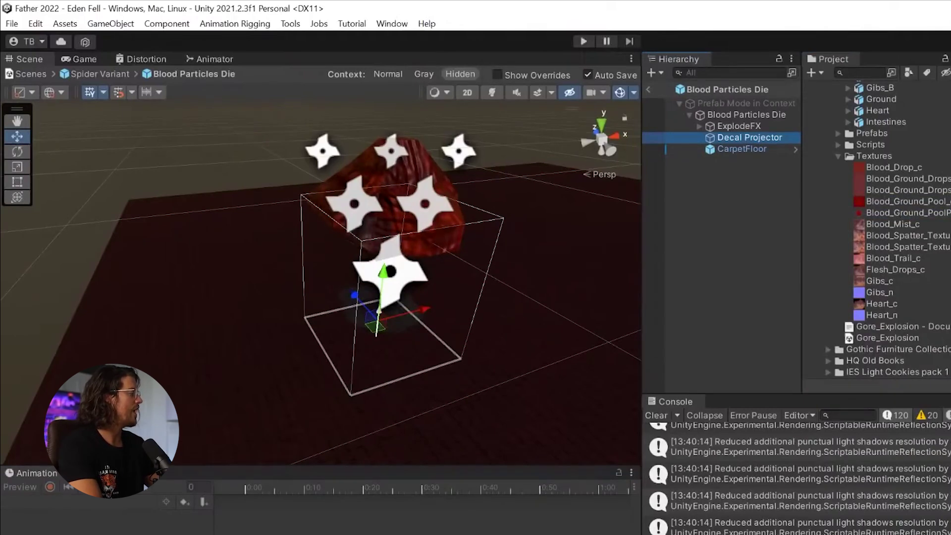
pyautogui.scroll(-3, 908, 324)
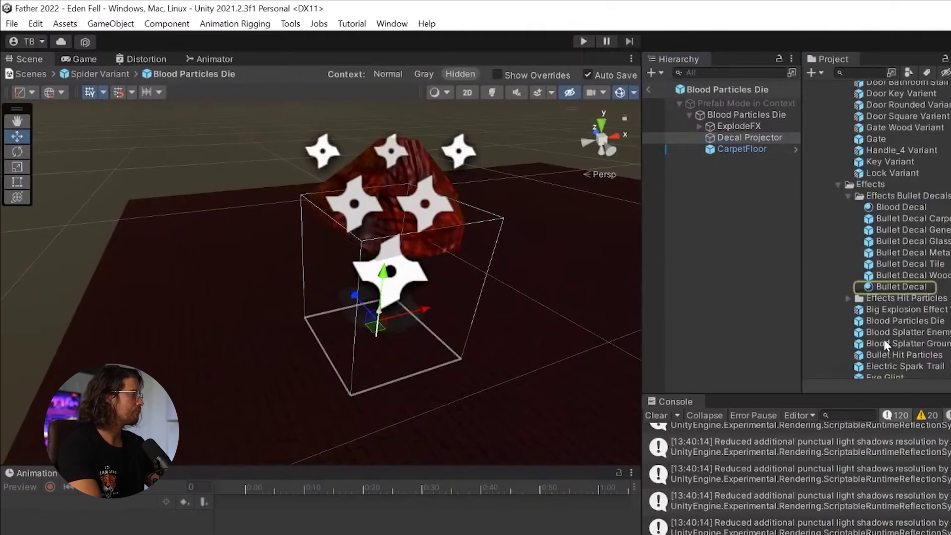
pyautogui.moveTo(895, 205); pyautogui.dragTo(822, 384)
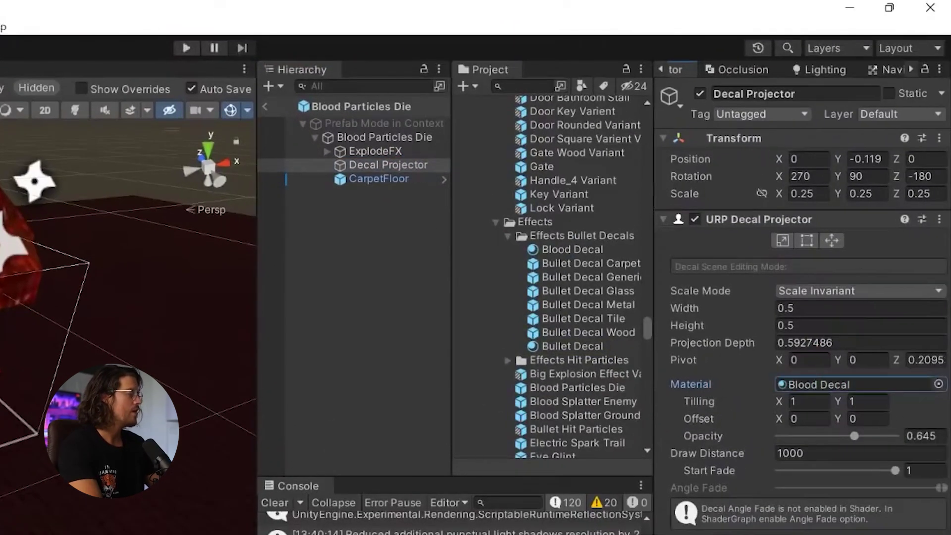
# Find the Blood_Ground_PoolPSD texture, assign it as the Blood Decal material's base map, and clear the console
pyautogui.click(726, 218)
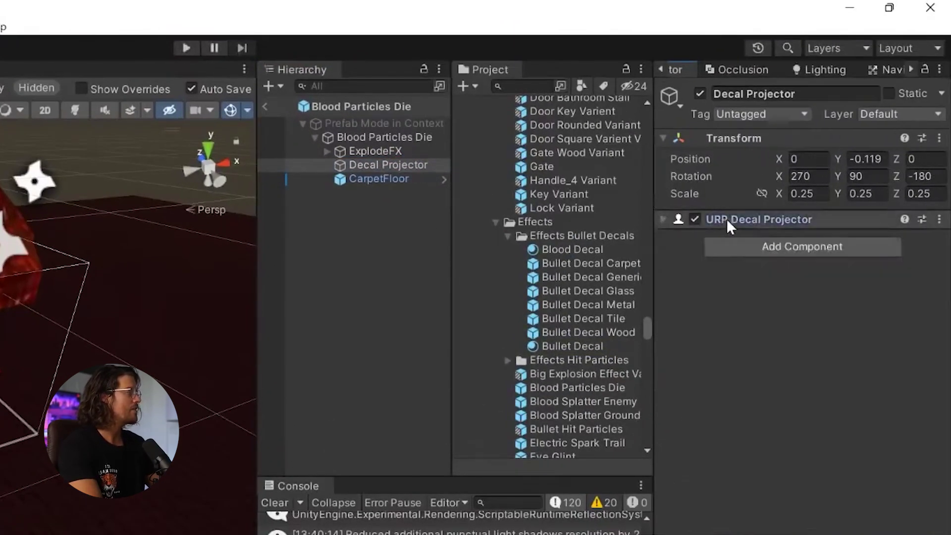
pyautogui.click(603, 248)
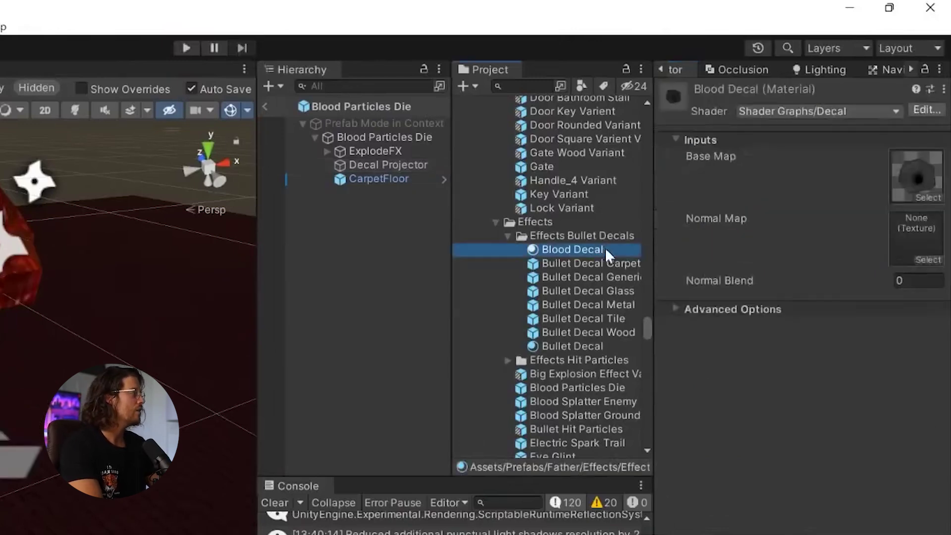
pyautogui.hotkey('ctrl', 'f')
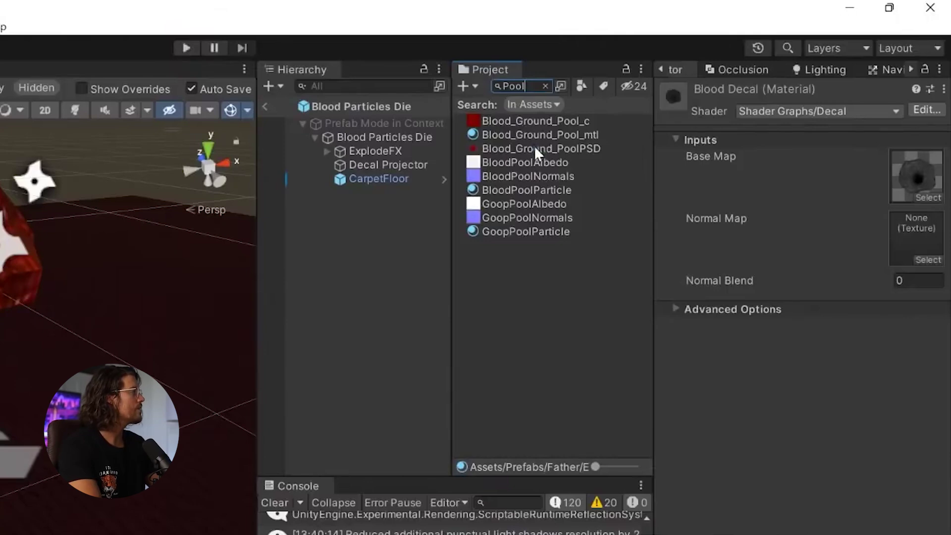
pyautogui.moveTo(534, 145); pyautogui.dragTo(907, 185)
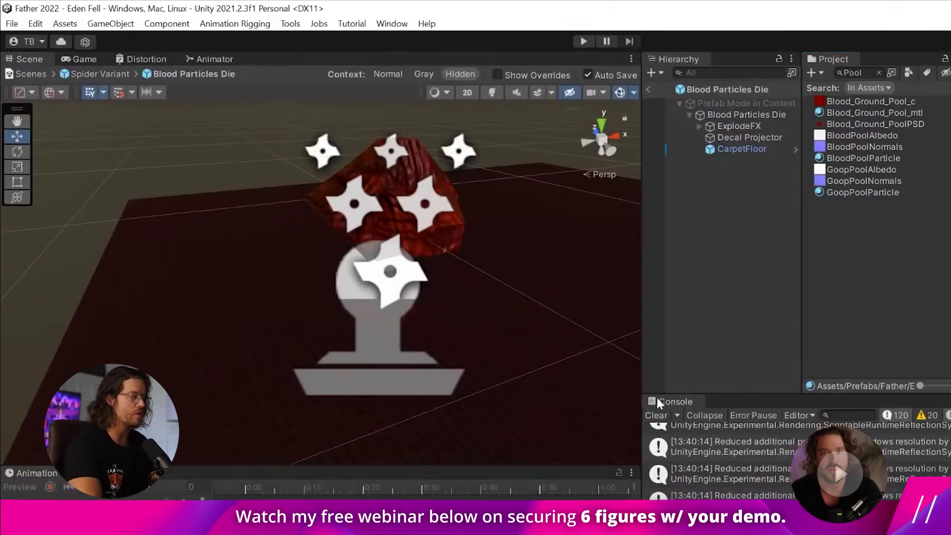
pyautogui.click(654, 416)
pyautogui.scroll(5, 388, 332)
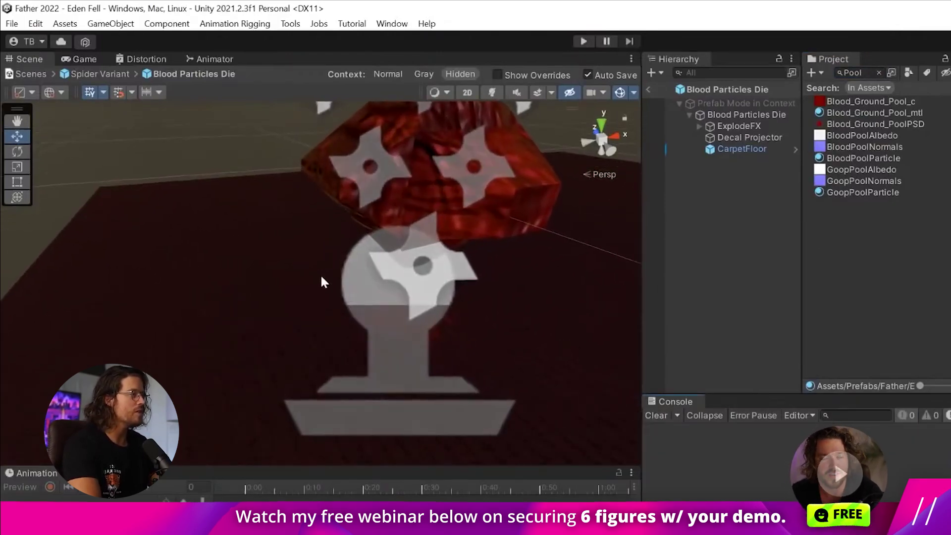
pyautogui.scroll(-8, 239, 273)
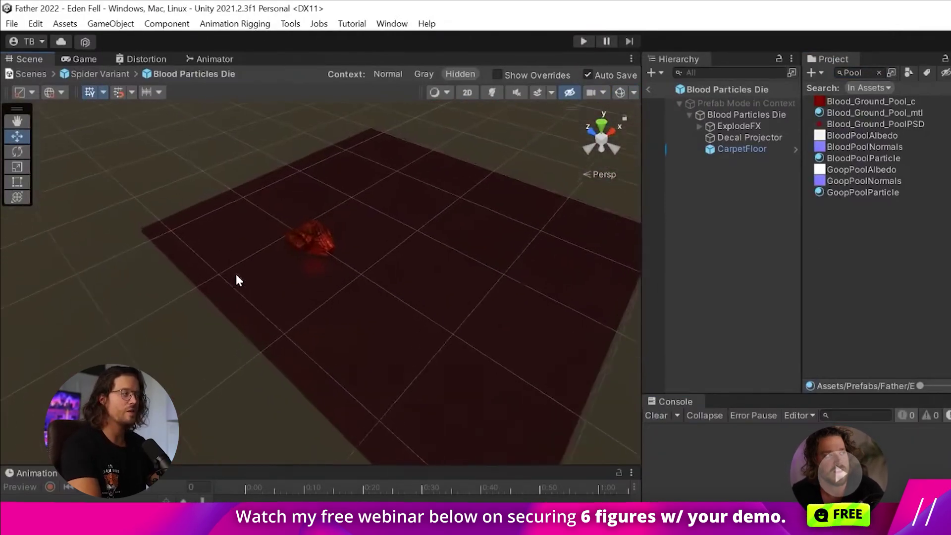
# Set the Decal Projector's scale to 1 on all axes and its Y position to 0
pyautogui.click(747, 138)
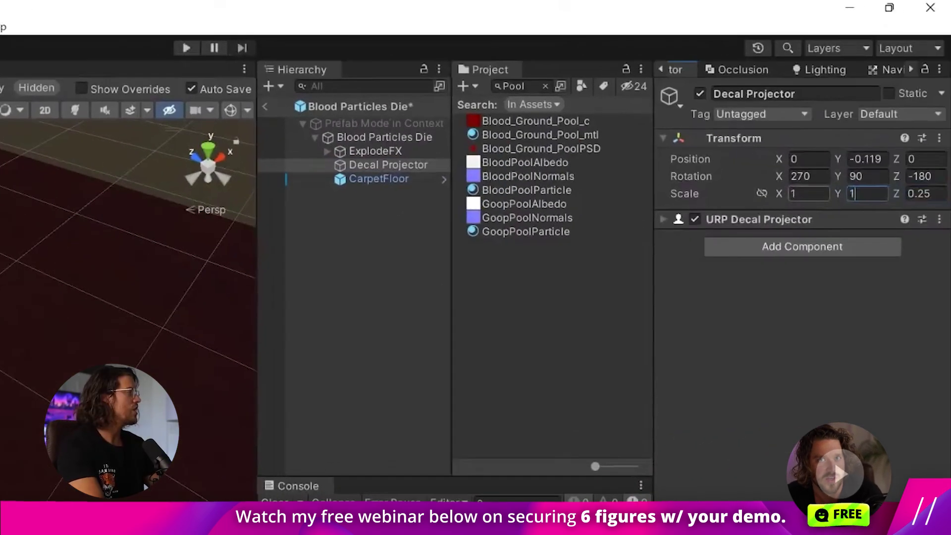
pyautogui.click(867, 159)
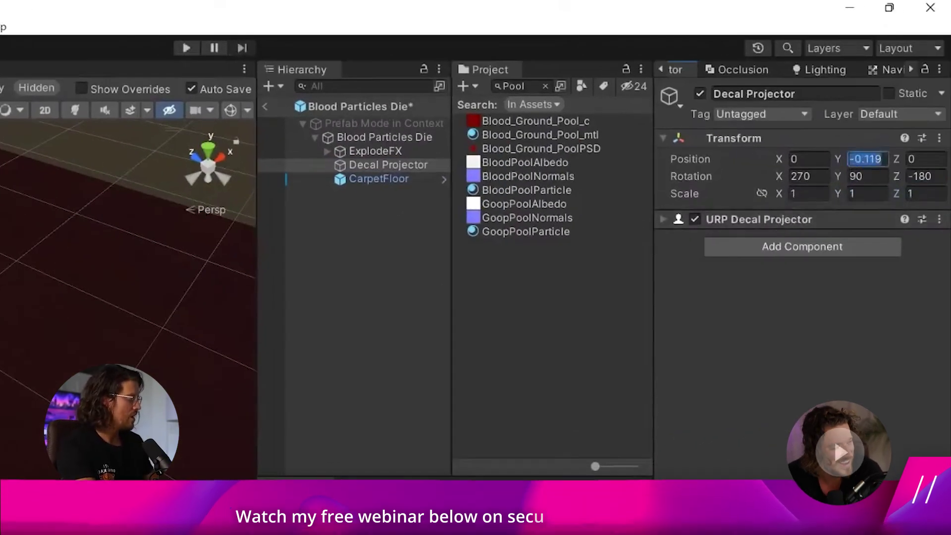
pyautogui.write('0')
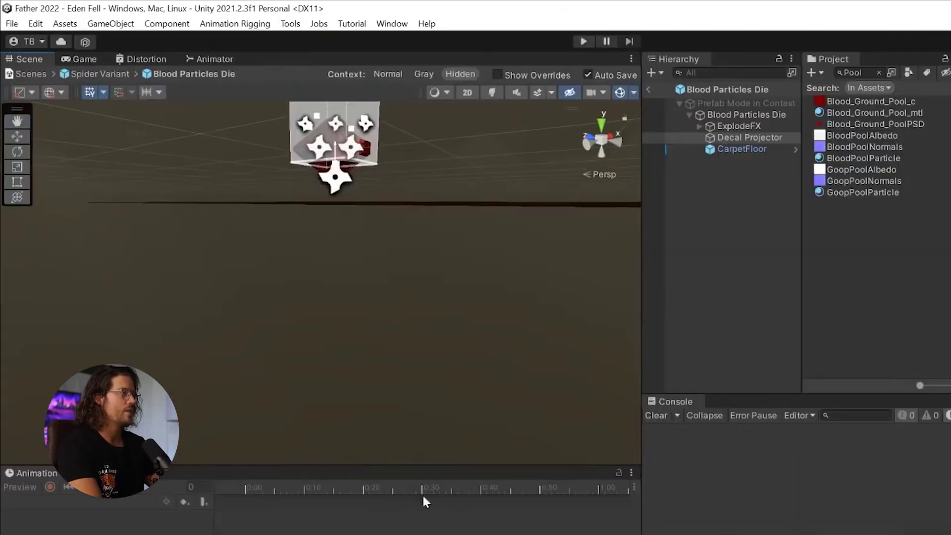
# Rotate the Decal Projector to project down at the floor, with rotation X 90, Y 0 and Z 0
pyautogui.moveTo(308, 236); pyautogui.dragTo(341, 326, button='middle')
pyautogui.scroll(2, 376, 250)
pyautogui.keyDown('alt'); pyautogui.moveTo(376, 250); pyautogui.dragTo(368, 315); pyautogui.keyUp('alt')
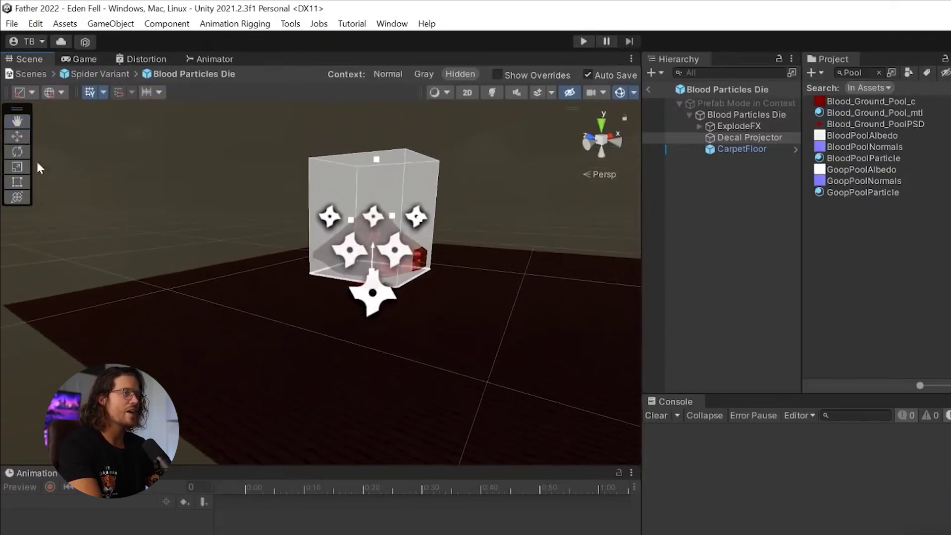
pyautogui.click(17, 152)
pyautogui.moveTo(344, 250); pyautogui.dragTo(435, 3)
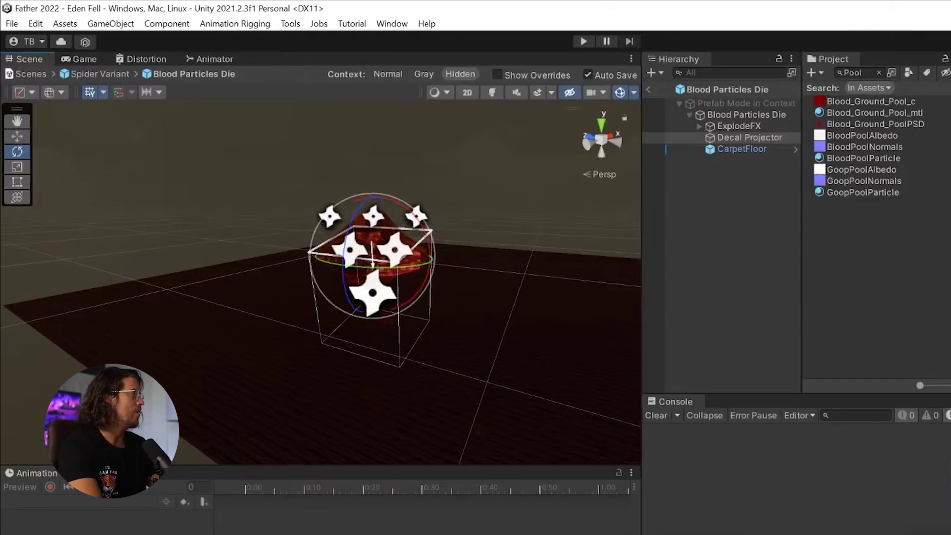
pyautogui.click(806, 176)
pyautogui.write('0')
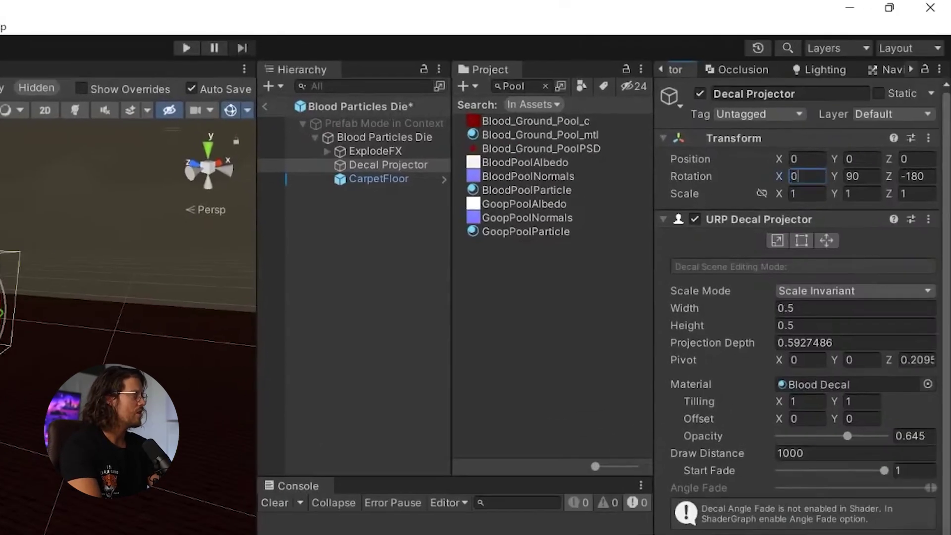
pyautogui.write('90')
pyautogui.press('Tab')
pyautogui.write('0')
pyautogui.press('Tab')
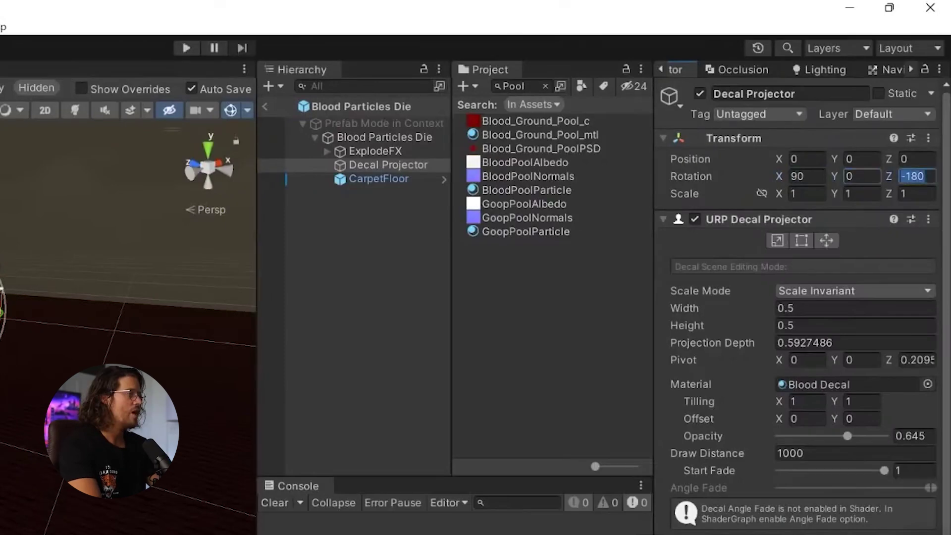
pyautogui.write('0')
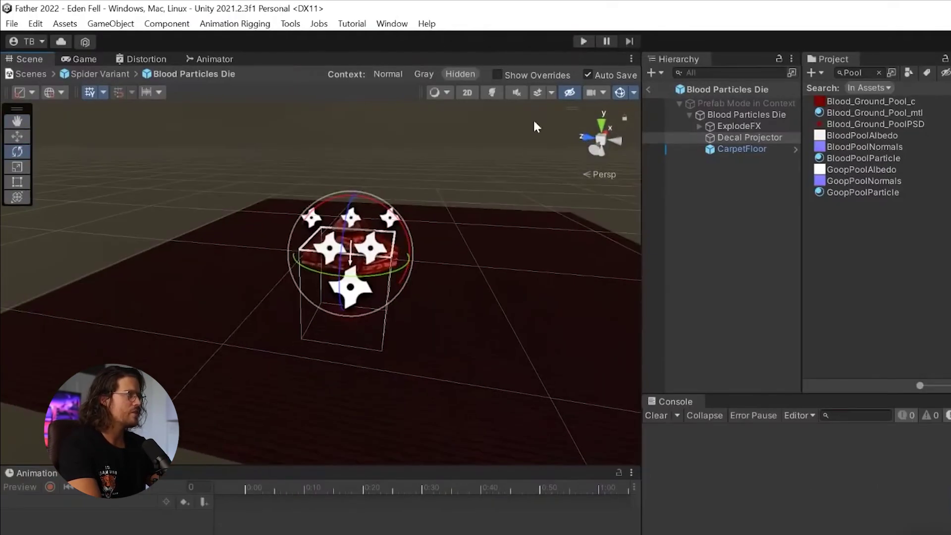
# Turn on the scene lighting and examine the blood decal projected on the carpet floor
pyautogui.click(498, 91)
pyautogui.moveTo(247, 274); pyautogui.dragTo(244, 290, button='middle')
pyautogui.moveTo(364, 366); pyautogui.dragTo(462, 333, button='right')
pyautogui.moveTo(430, 151); pyautogui.dragTo(299, 227, button='right')
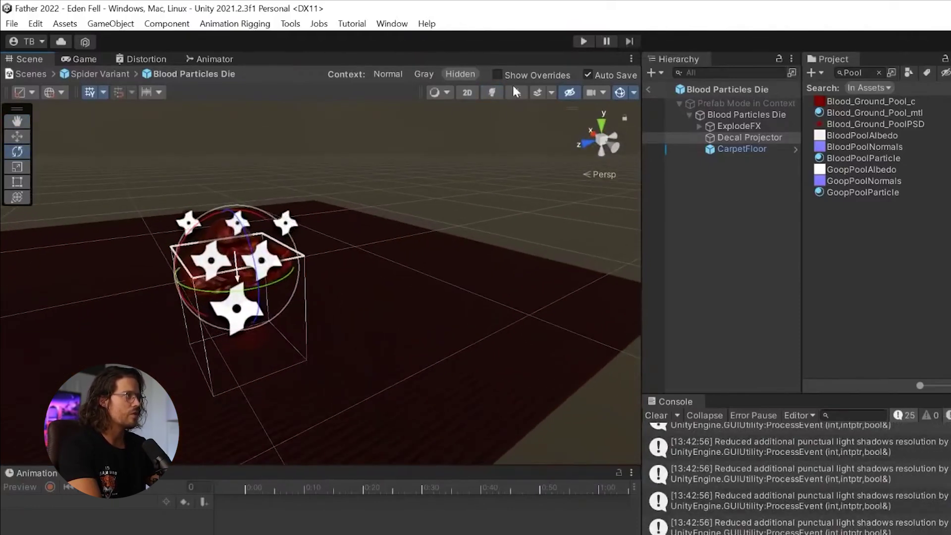
pyautogui.scroll(8, 373, 216)
pyautogui.moveTo(233, 356); pyautogui.dragTo(536, 305, button='middle')
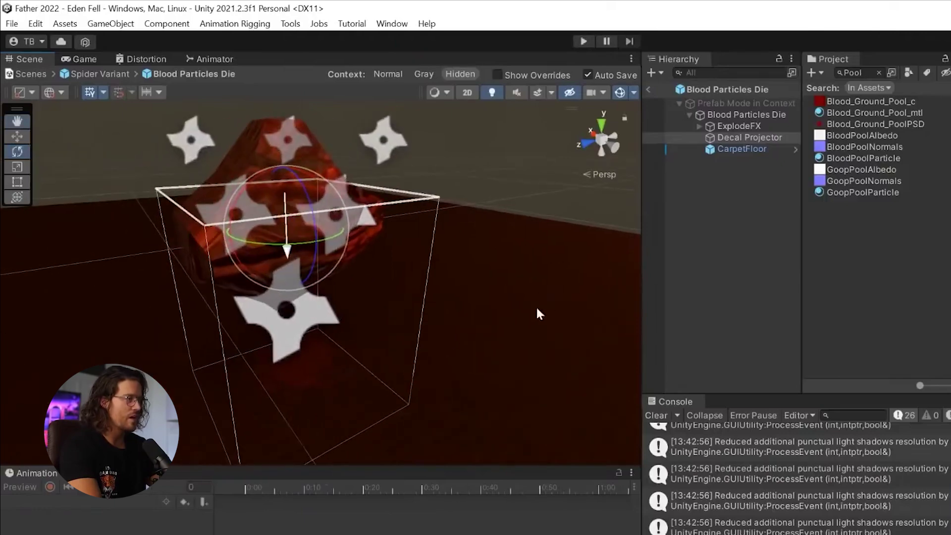
pyautogui.moveTo(377, 309); pyautogui.dragTo(376, 363, button='right')
pyautogui.scroll(3, 347, 370)
pyautogui.scroll(-4, 347, 371)
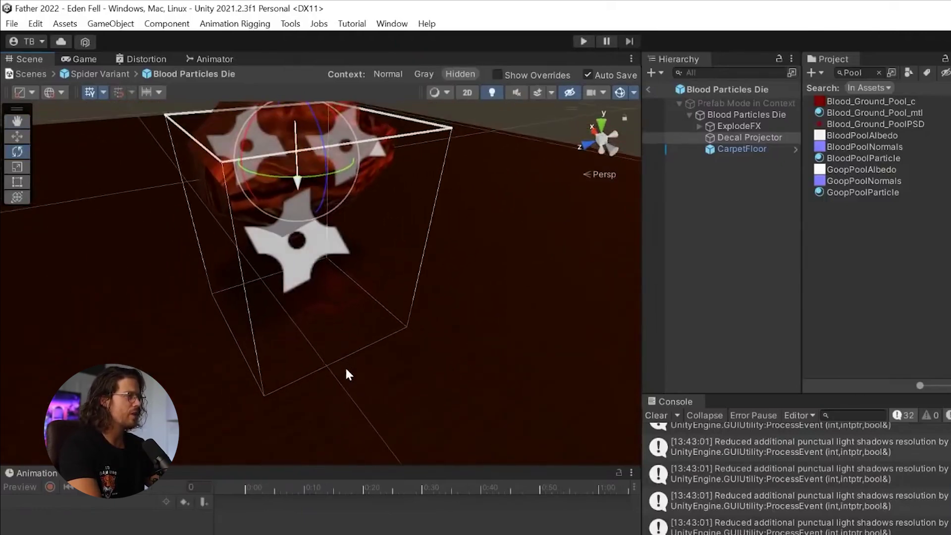
# Enlarge the blood decal by setting the Decal Projector's width and height to 3
pyautogui.click(842, 307)
pyautogui.write('3')
pyautogui.press('Tab')
pyautogui.write('3')
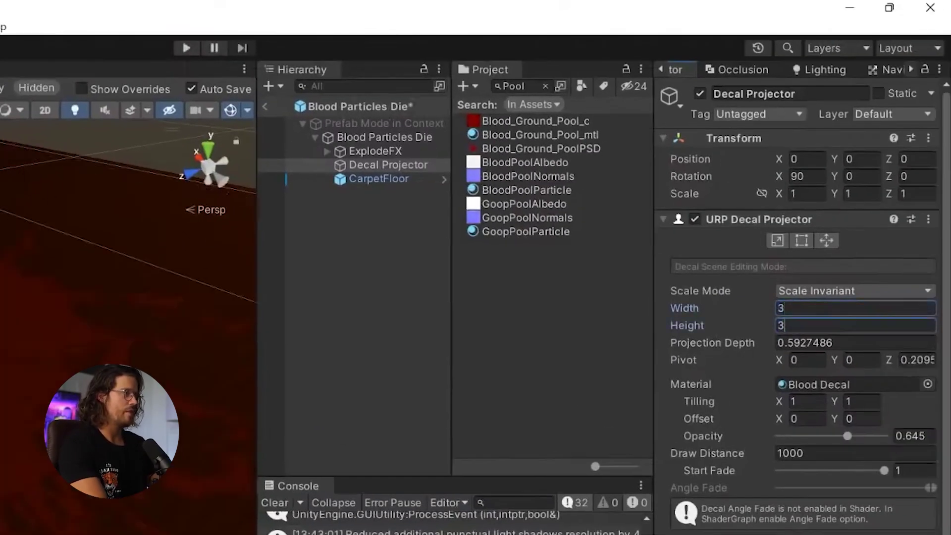
pyautogui.scroll(-4, 272, 343)
pyautogui.scroll(5, 433, 328)
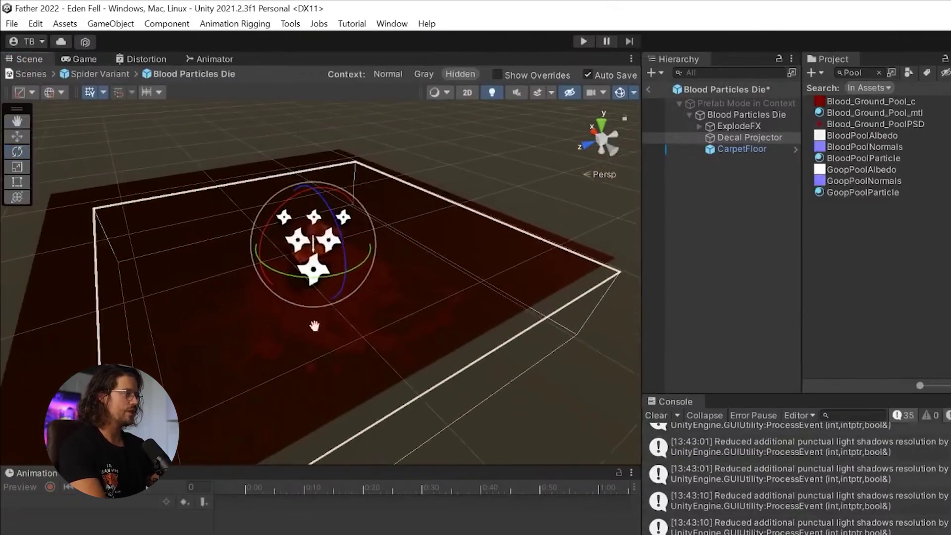
pyautogui.moveTo(314, 325); pyautogui.dragTo(460, 372, button='middle')
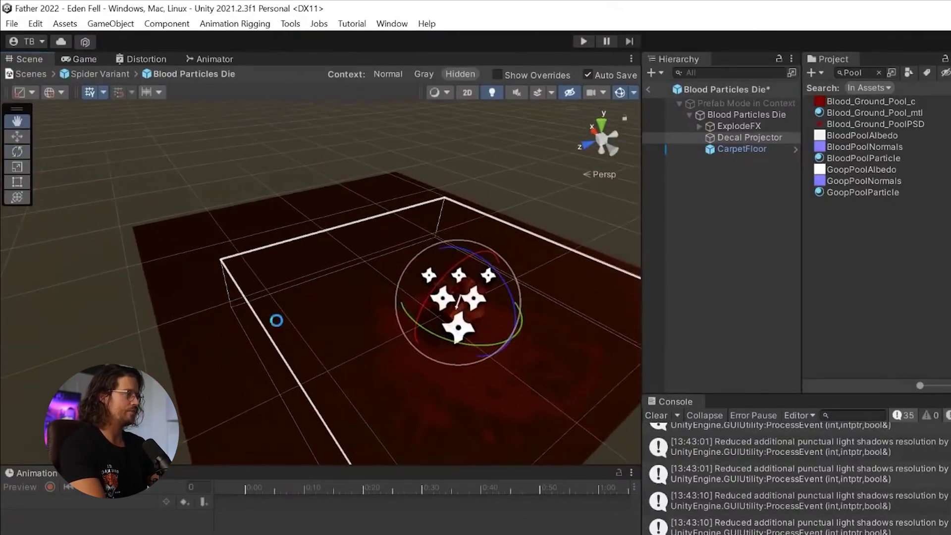
# Activate the Move tool, clear the console and raise the decal's opacity to about 0.893
pyautogui.click(23, 137)
pyautogui.click(662, 418)
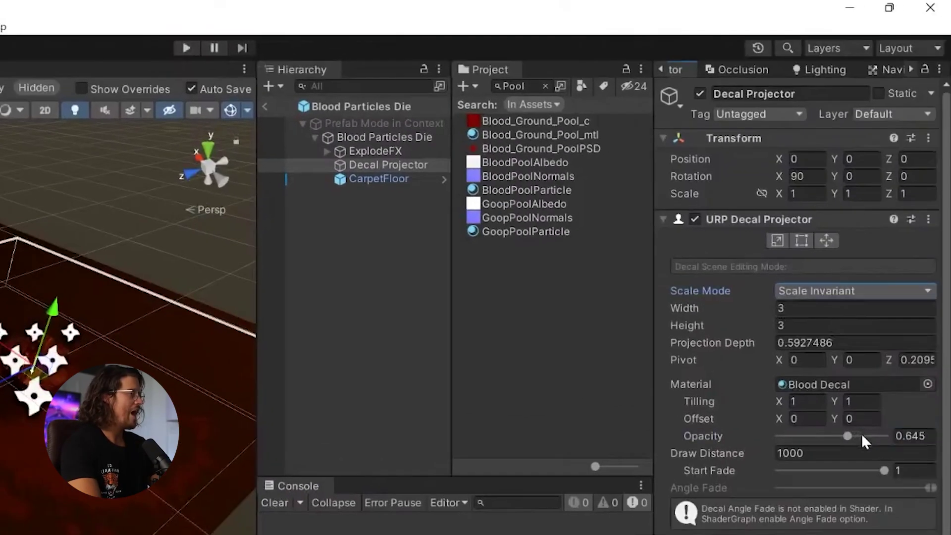
pyautogui.moveTo(861, 435); pyautogui.dragTo(949, 436)
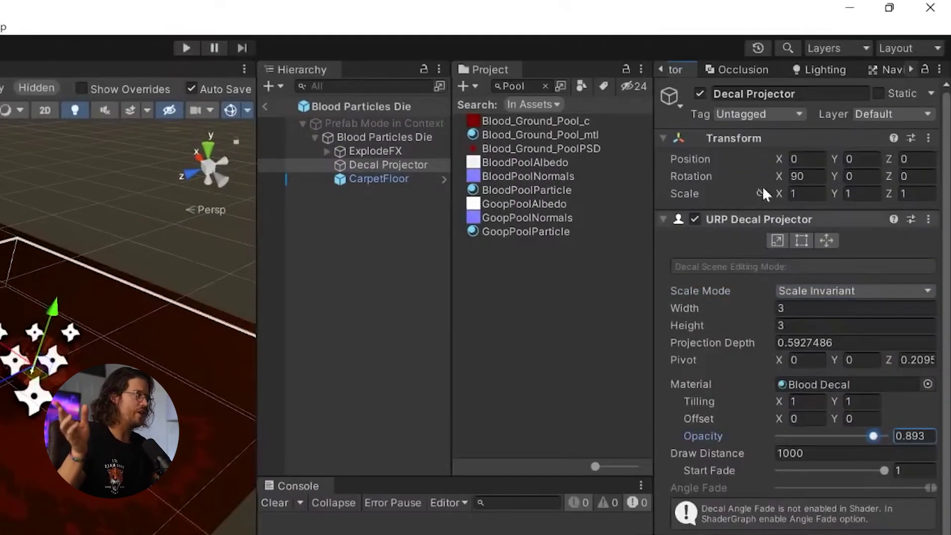
# Add the Destroy Me script to the Decal Projector with a delay of 120
pyautogui.click(755, 219)
pyautogui.click(761, 246)
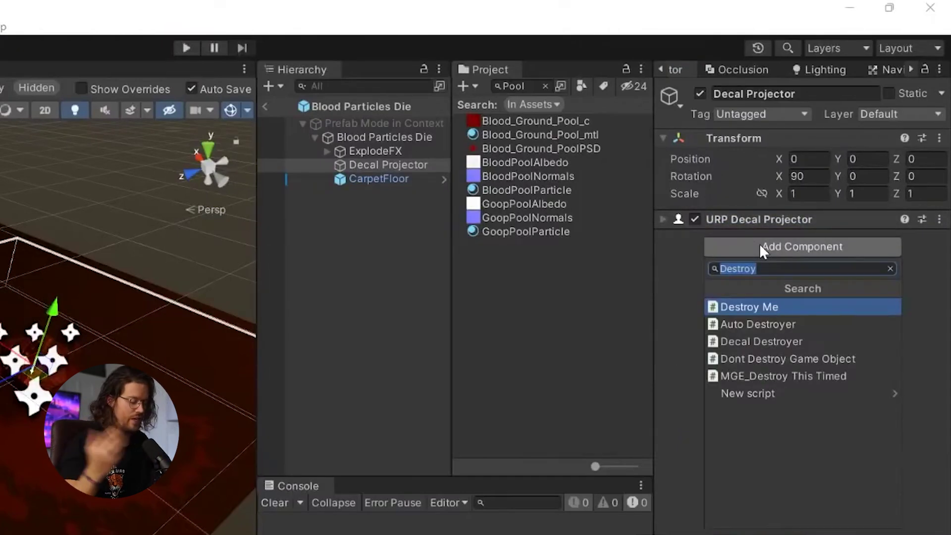
pyautogui.press('Return')
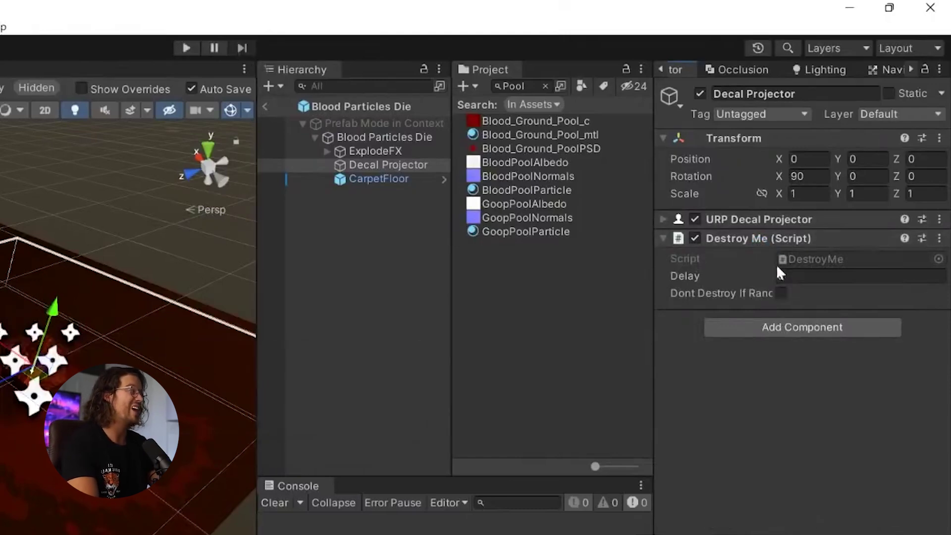
pyautogui.click(785, 277)
pyautogui.write('0')
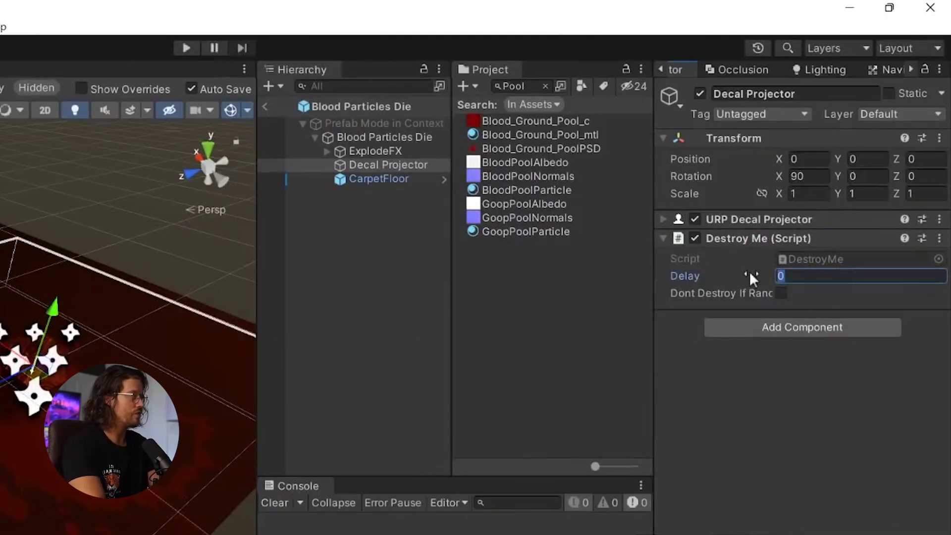
pyautogui.write('120')
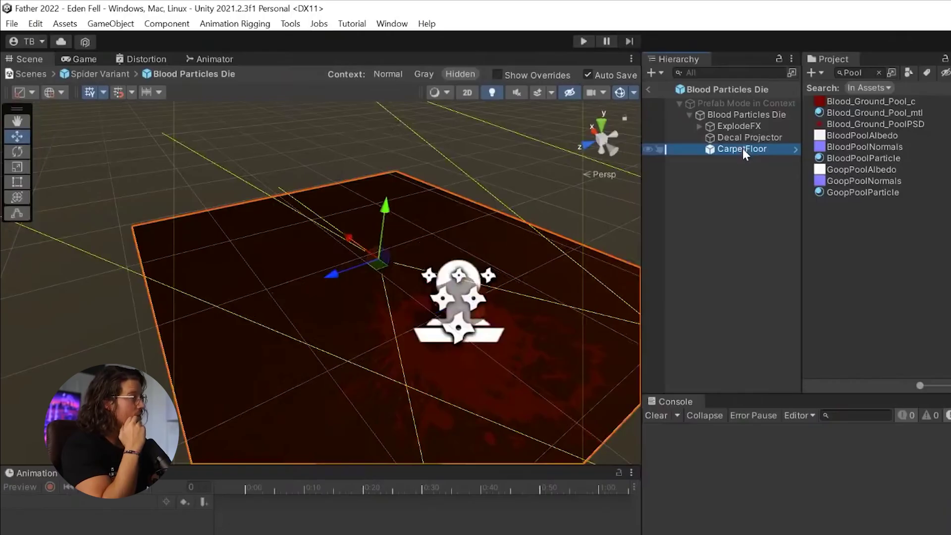
# Delete the CarpetFloor object from the Blood Particles Die prefab and select the Decal Projector again
pyautogui.rightClick(742, 149)
pyautogui.click(785, 232)
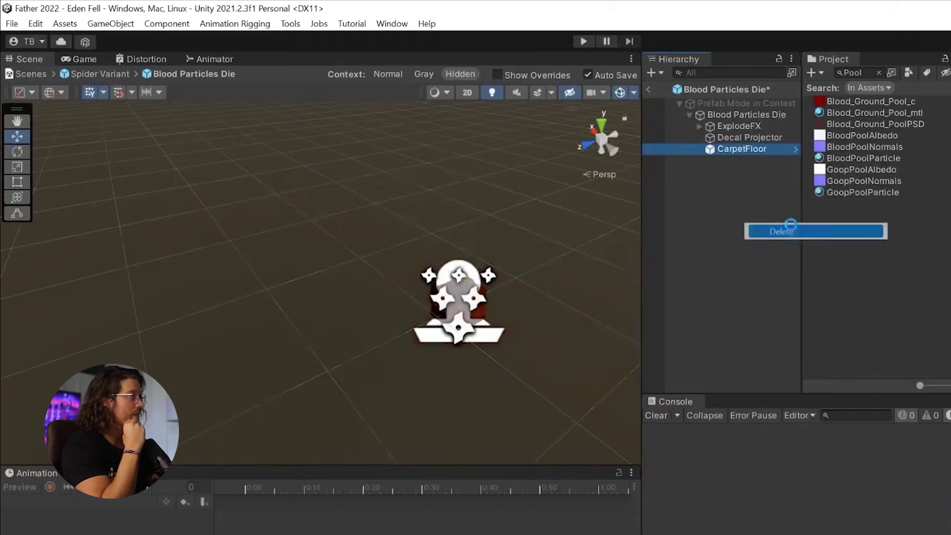
pyautogui.click(741, 137)
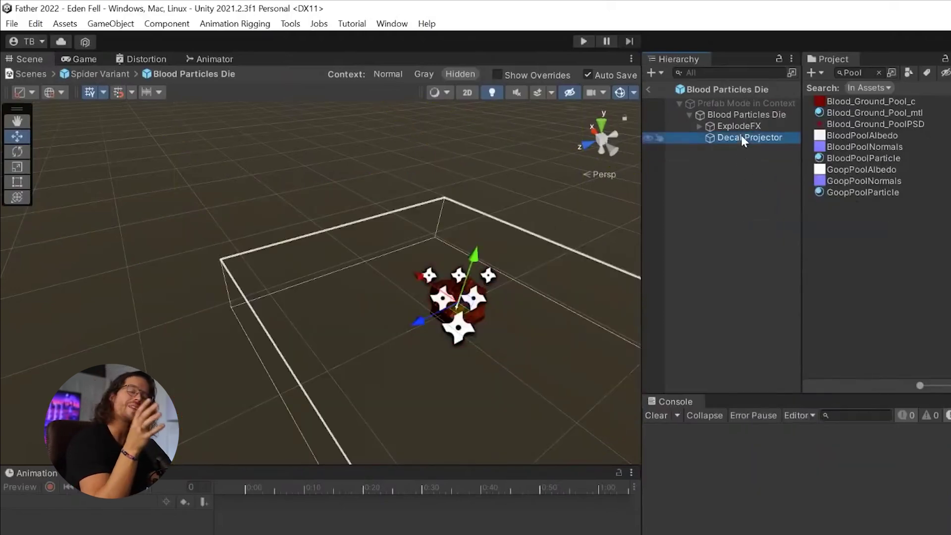
# Return to the Spider Variant prefab and move the Blood Particles Die object upward toward the spider's body
pyautogui.click(647, 89)
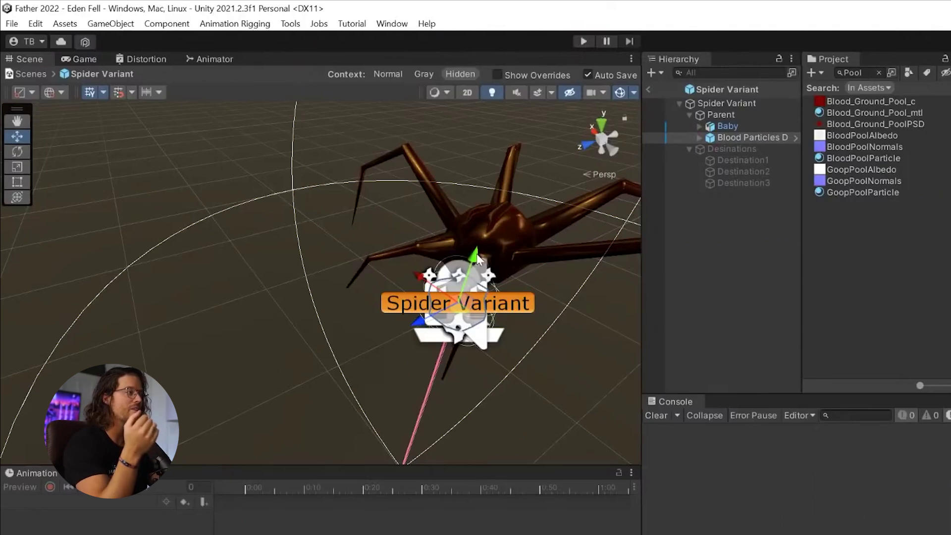
pyautogui.moveTo(475, 253); pyautogui.dragTo(495, 191)
pyautogui.moveTo(401, 252); pyautogui.dragTo(467, 181, button='right')
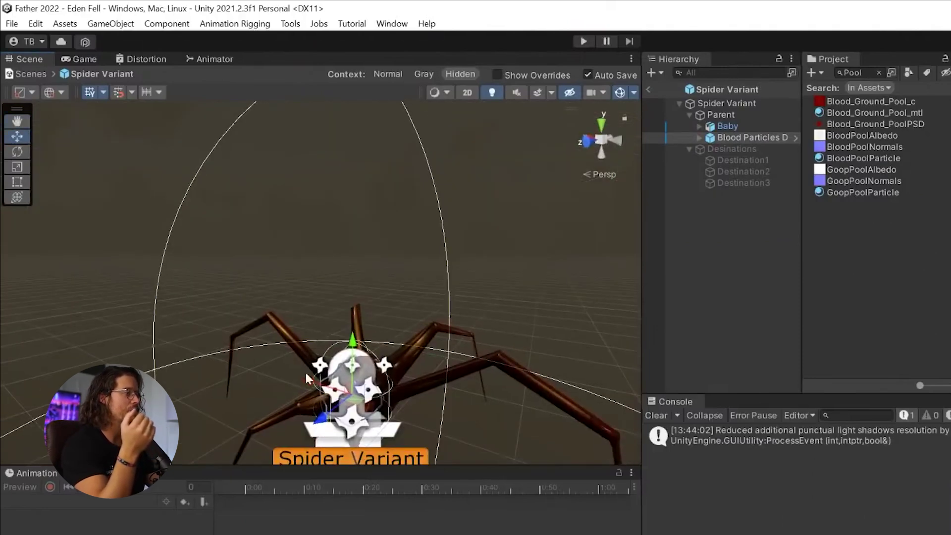
pyautogui.moveTo(305, 370); pyautogui.dragTo(423, 190, button='middle')
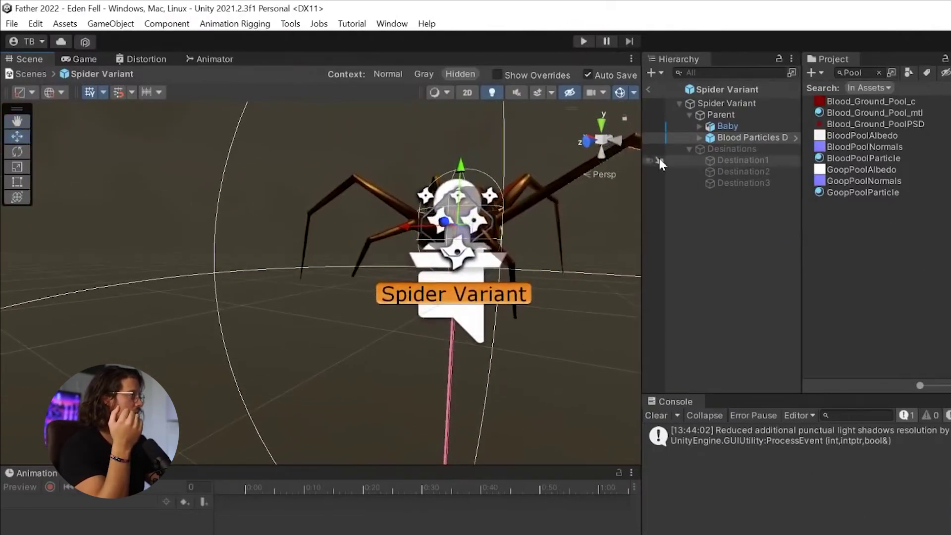
# Select the Decal Projector inside Blood Particles Die and start editing the projection box of its URP Decal Projector
pyautogui.click(699, 138)
pyautogui.click(738, 160)
pyautogui.moveTo(450, 275); pyautogui.dragTo(431, 378, button='middle')
pyautogui.moveTo(451, 213); pyautogui.dragTo(483, 351, button='right')
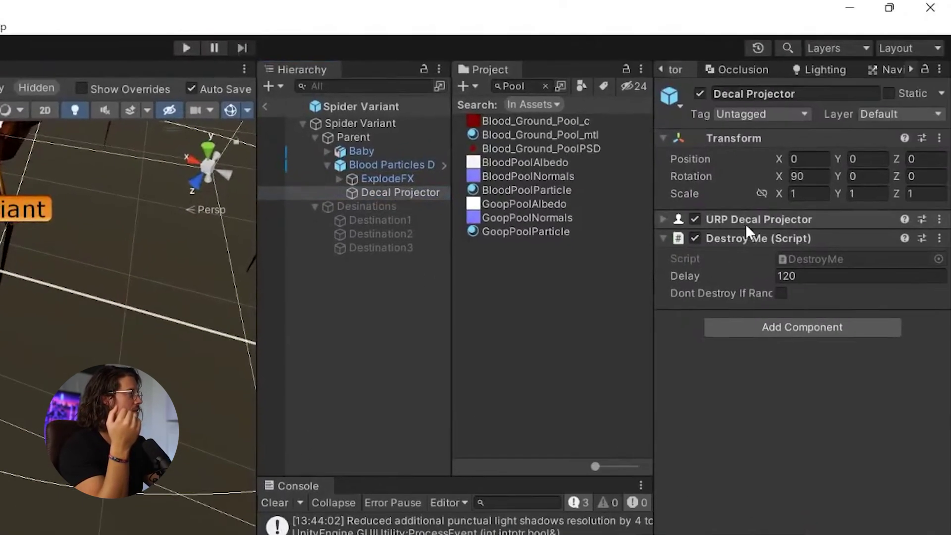
pyautogui.click(751, 218)
pyautogui.click(798, 241)
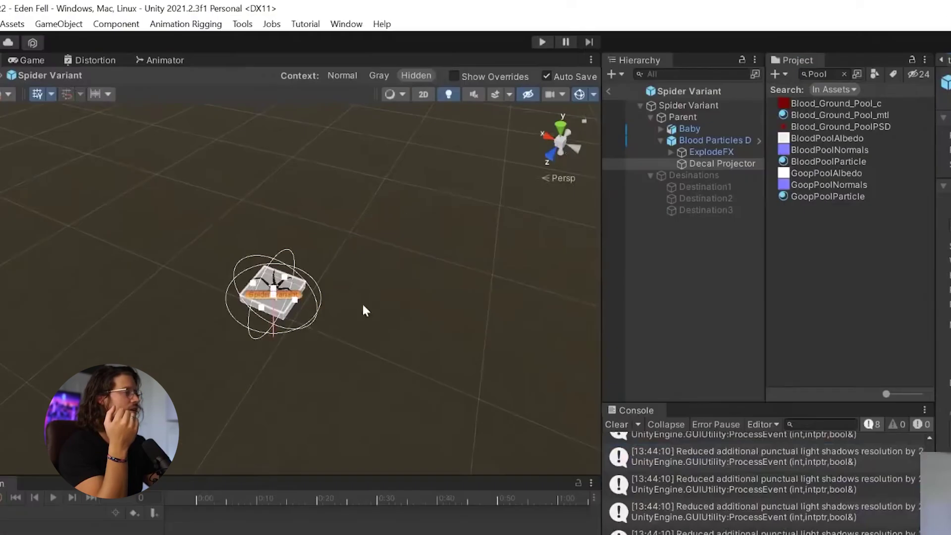
# Extend the decal's projection box downward so it reaches well below the spider's feet
pyautogui.press('f')
pyautogui.scroll(2, 310, 353)
pyautogui.moveTo(310, 354); pyautogui.dragTo(308, 268, button='middle')
pyautogui.moveTo(308, 267); pyautogui.dragTo(271, 311, button='right')
pyautogui.scroll(-5, 297, 357)
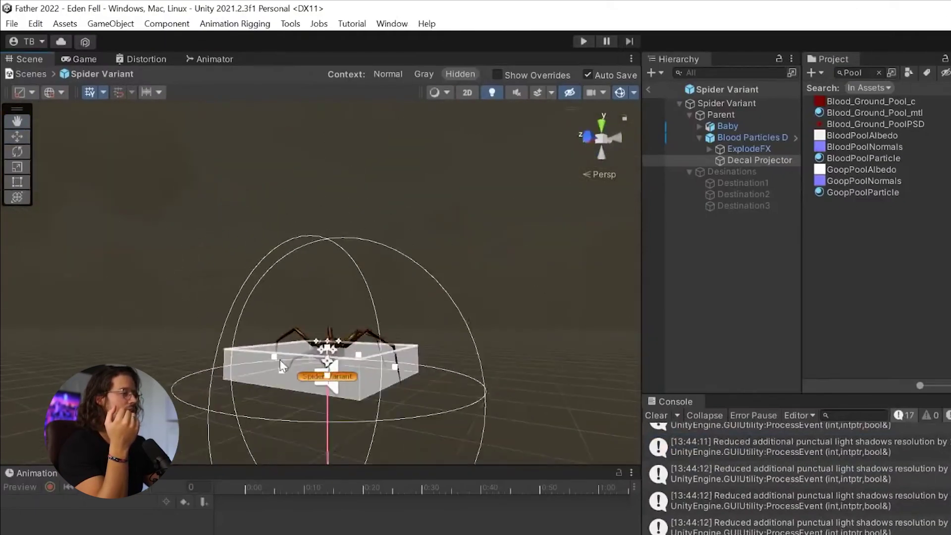
pyautogui.moveTo(322, 401); pyautogui.dragTo(328, 349, button='middle')
pyautogui.scroll(8, 331, 354)
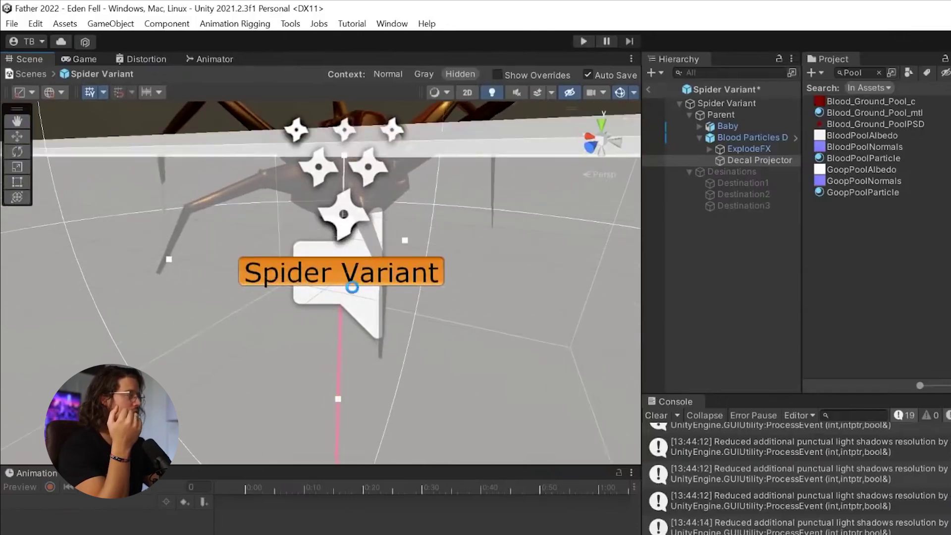
pyautogui.press('f')
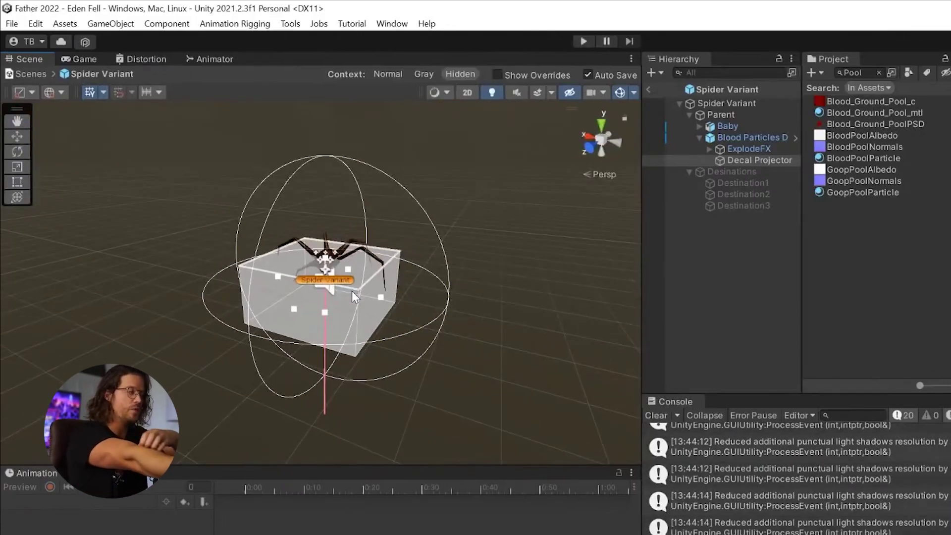
# Deactivate the Blood Particles Die object in the Spider Variant prefab and clear the console
pyautogui.click(756, 137)
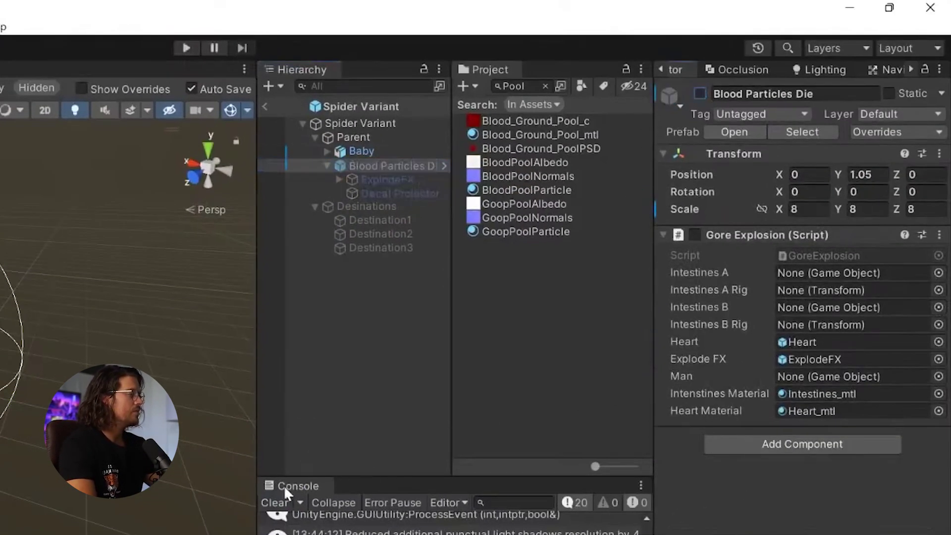
pyautogui.click(283, 498)
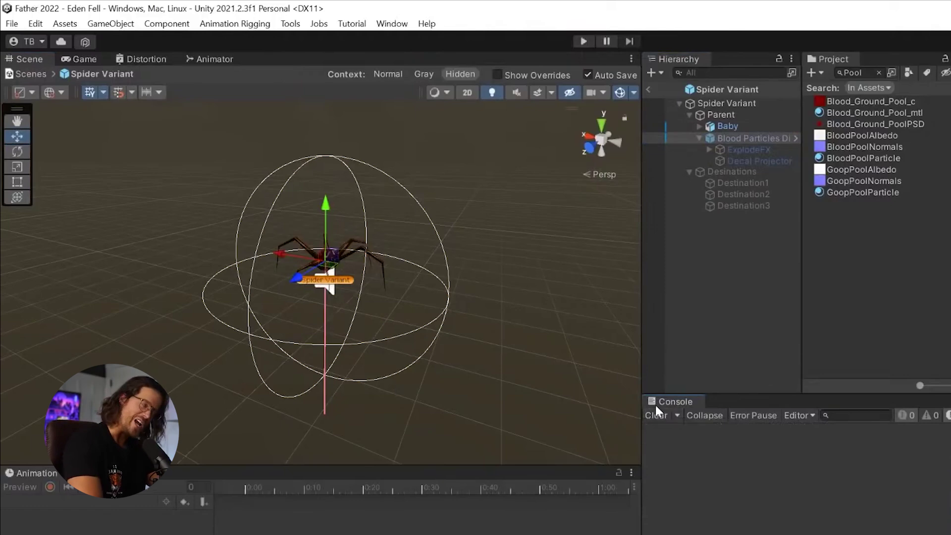
# Run the game, equip the pistol, advance to the doorway and shoot the spider until it dies
pyautogui.hotkey('ctrl', 'p')
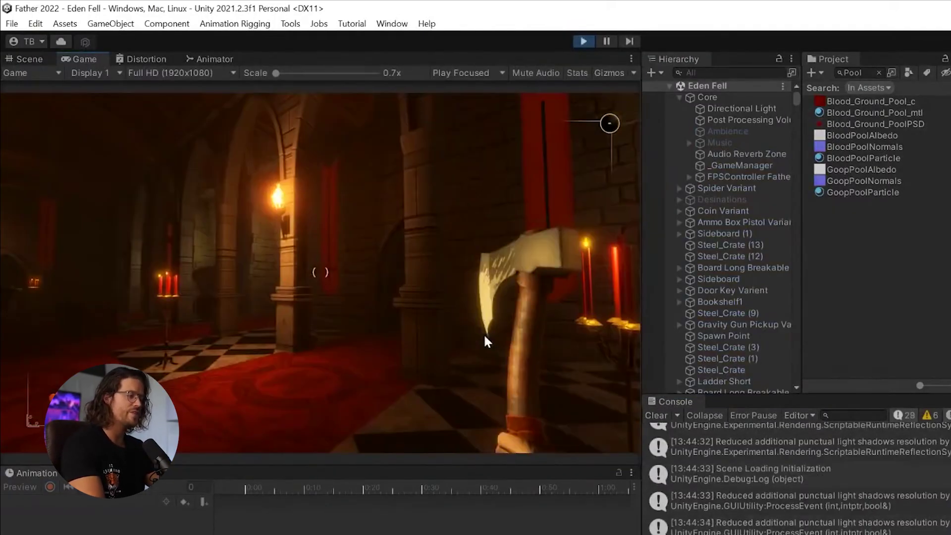
pyautogui.press('1')
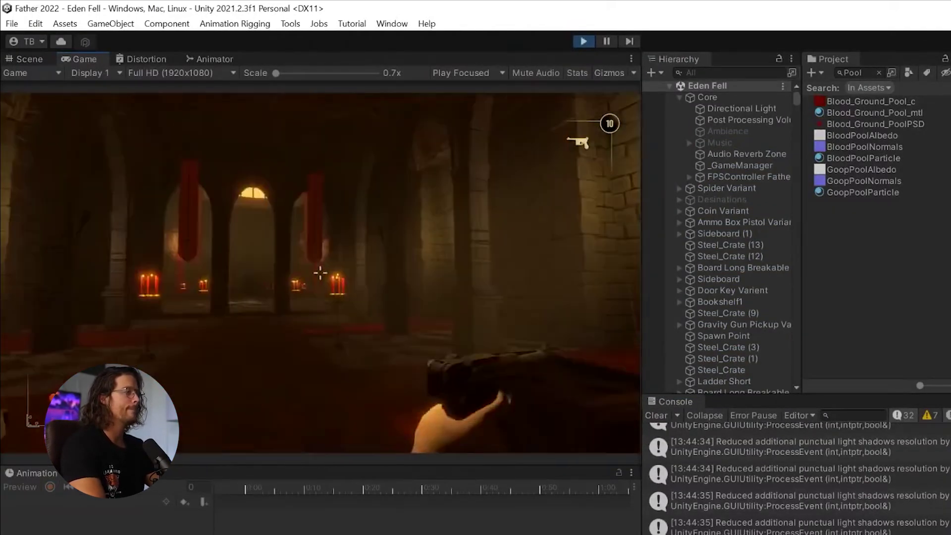
pyautogui.press('w')
pyautogui.press('w')
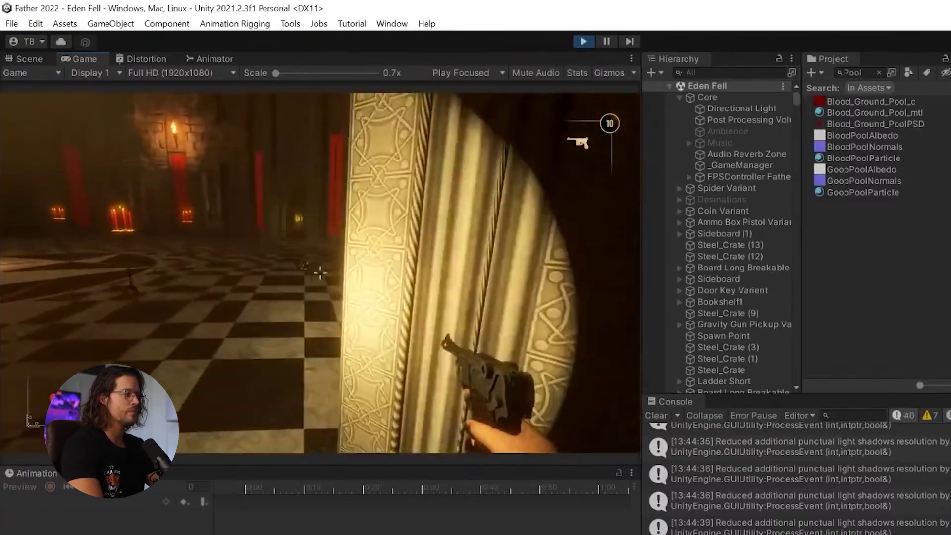
pyautogui.click(320, 272)
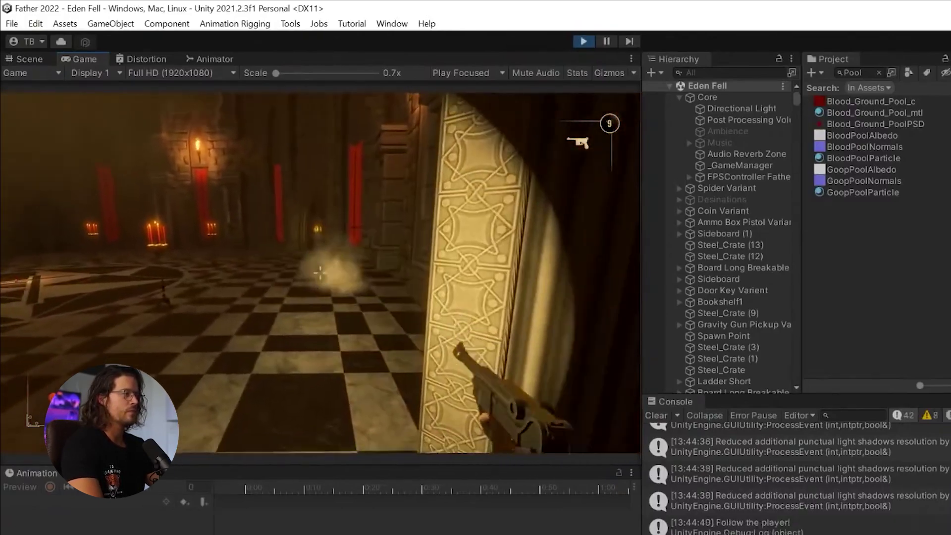
pyautogui.click(319, 272)
pyautogui.click(320, 272)
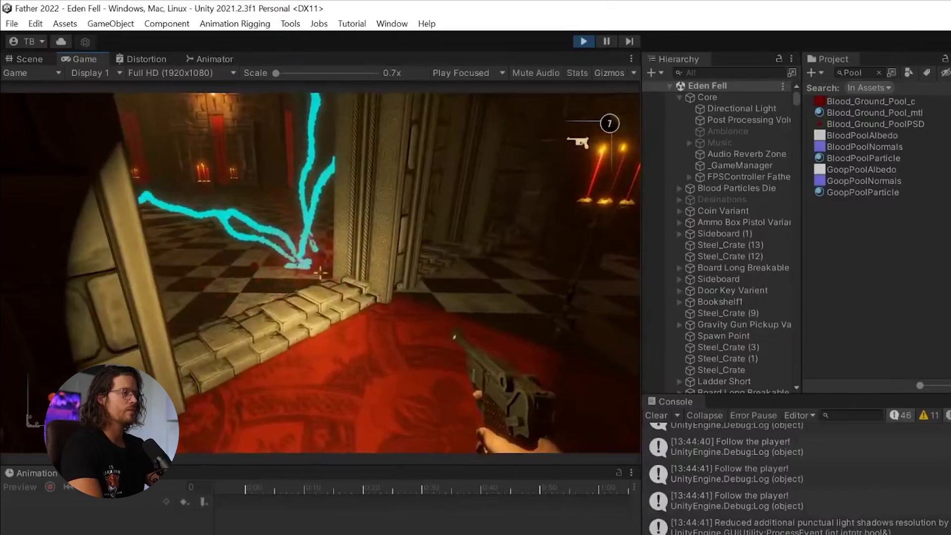
# Walk up to the dead spider's remains and examine the blood pool decal on the tiles from several sides
pyautogui.press('w')
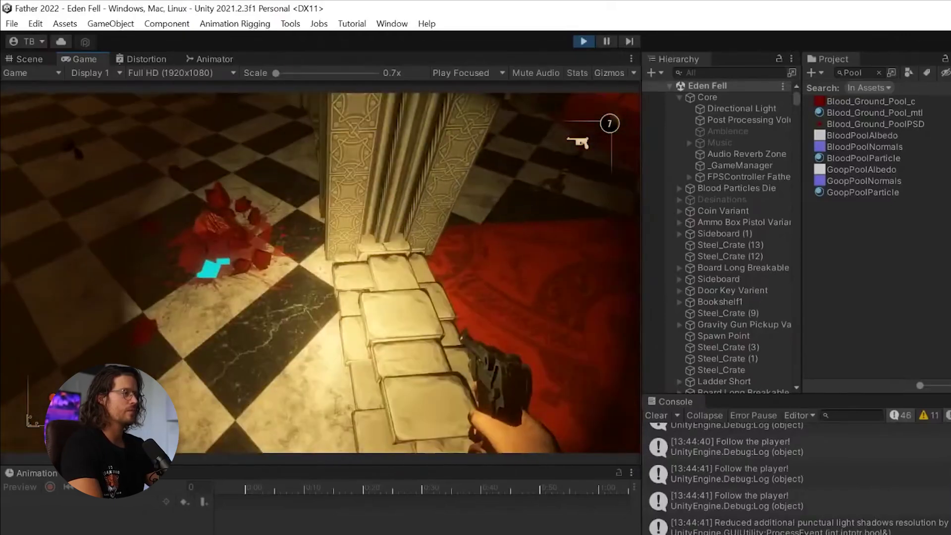
pyautogui.press('a')
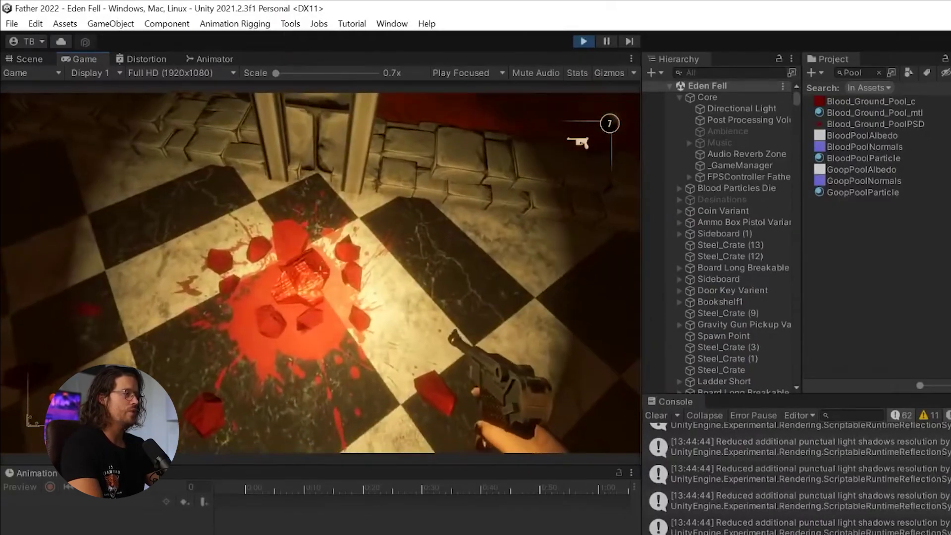
pyautogui.press('s')
pyautogui.press('w')
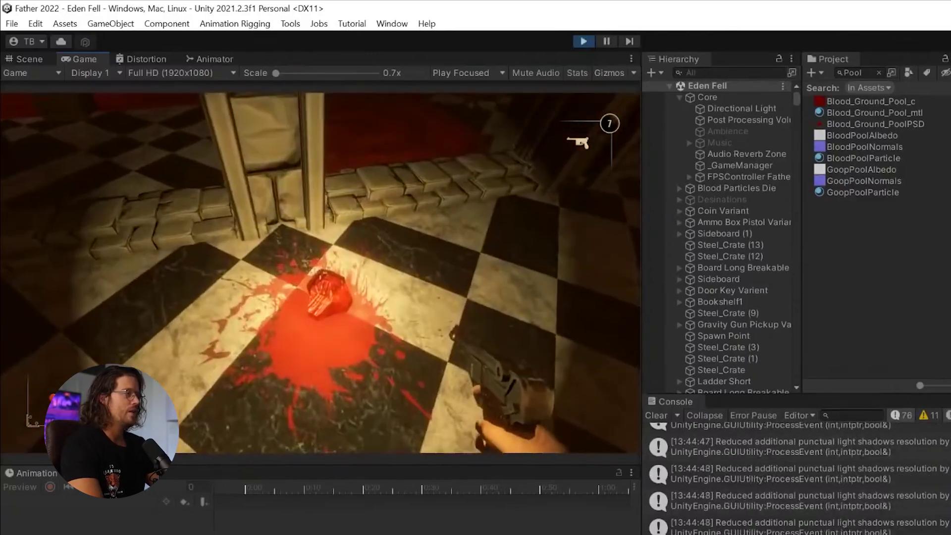
pyautogui.press('a')
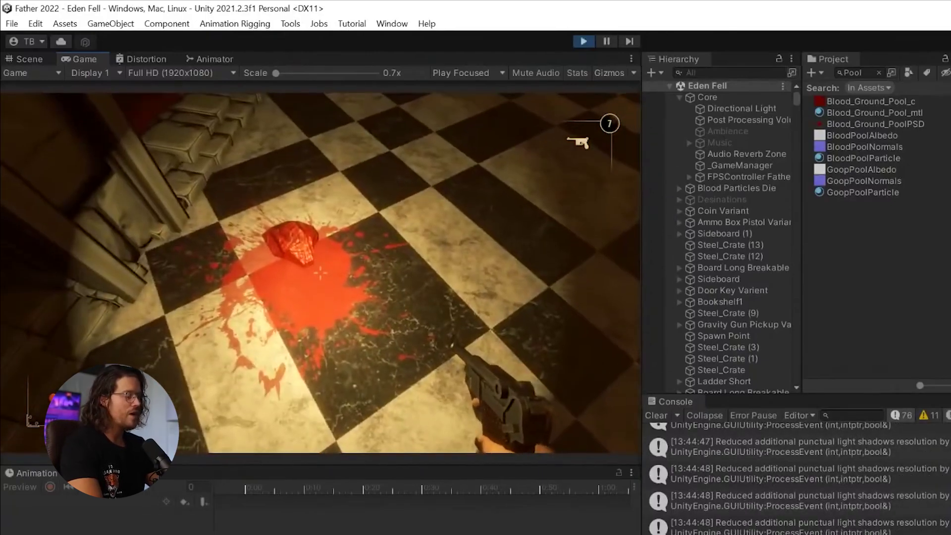
# Pause the game, search the project assets for "Blood" and compare the blood textures with the decal in the game view
pyautogui.hotkey('ctrl', 'shift', 'p')
pyautogui.hotkey('ctrl', '1')
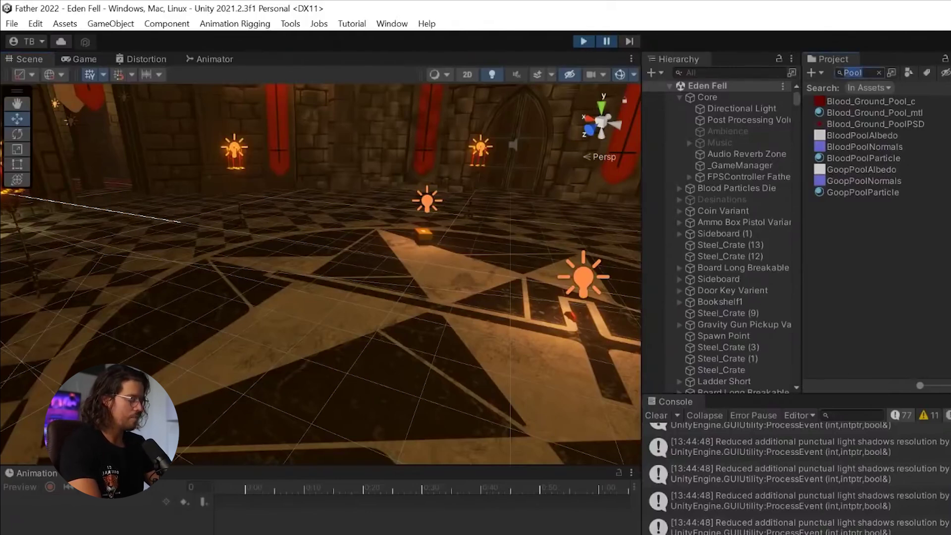
pyautogui.write('Blood')
pyautogui.click(80, 61)
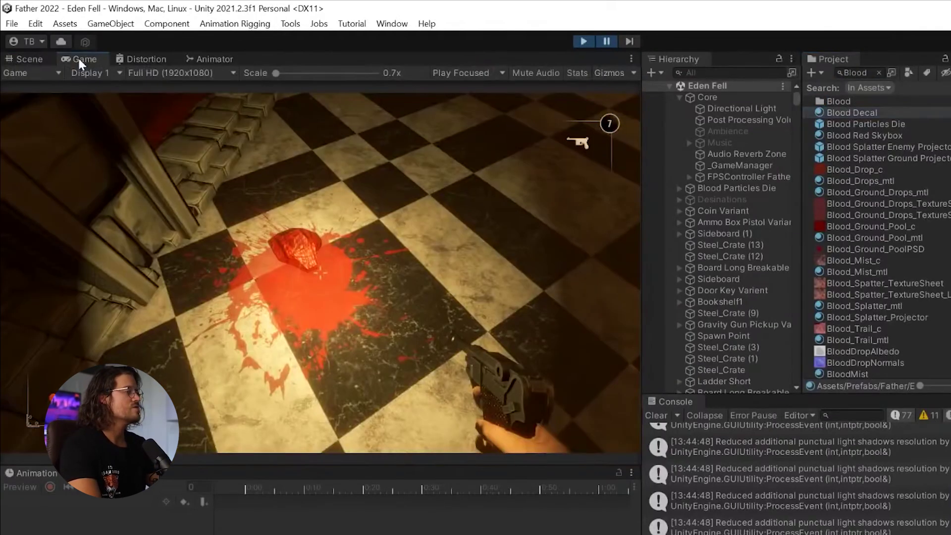
pyautogui.doubleClick(854, 170)
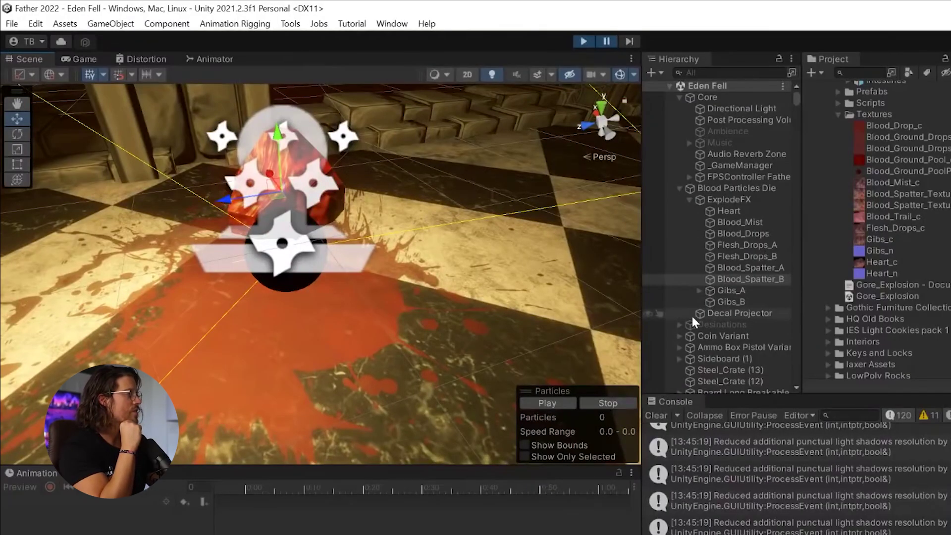
# Examine the spawned Blood Particles Die object's Decal Projector and continue the playtest
pyautogui.click(691, 314)
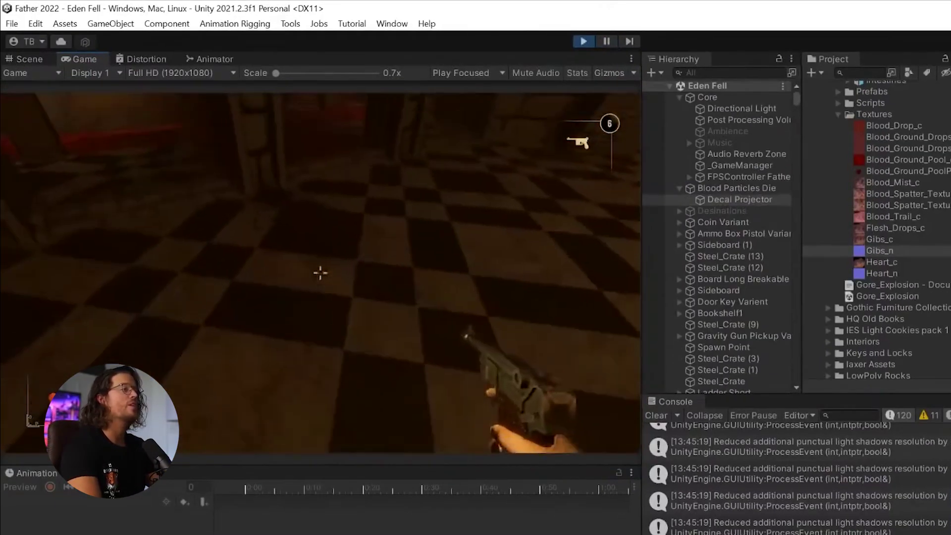
pyautogui.press('w')
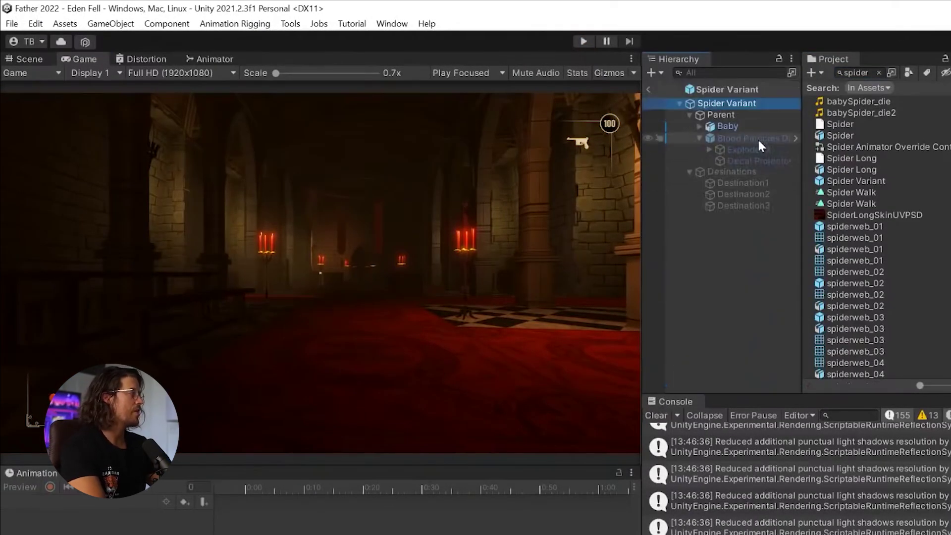
# Open the Blood Particles Die prefab from the Spider Variant and raise the Decal Projector's opacity to 1
pyautogui.click(793, 138)
pyautogui.click(770, 139)
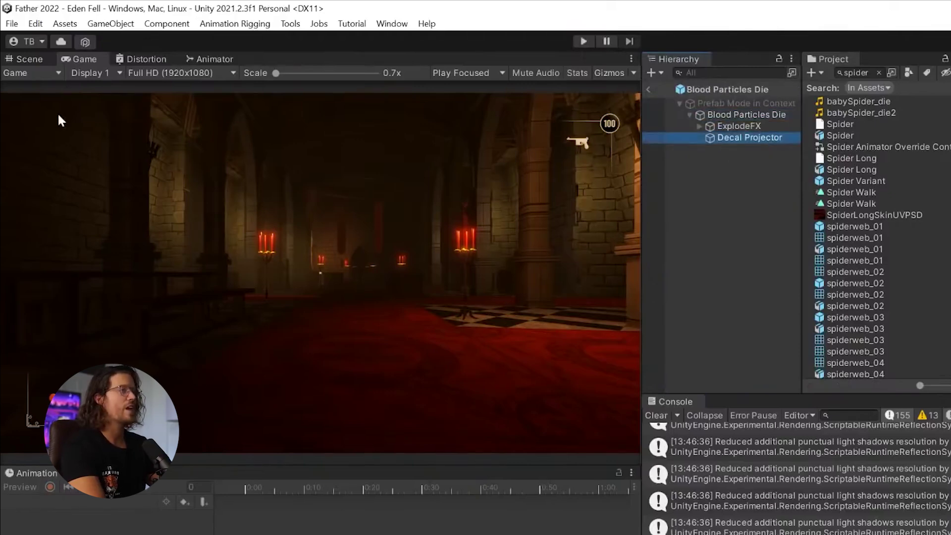
pyautogui.click(38, 59)
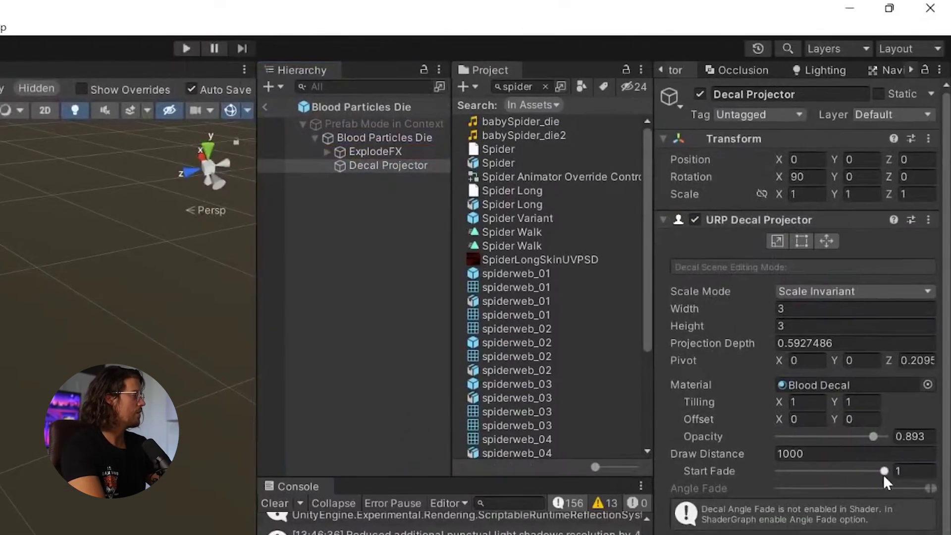
pyautogui.moveTo(875, 436); pyautogui.dragTo(878, 437)
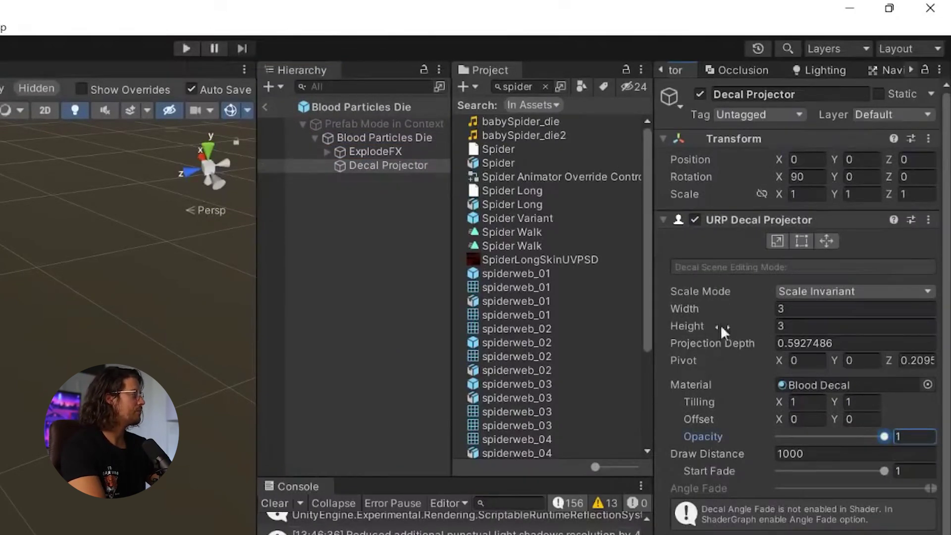
# Set the decal's width and height to 5 and leave the prefab for the Eden Fell scene
pyautogui.click(782, 308)
pyautogui.write('5')
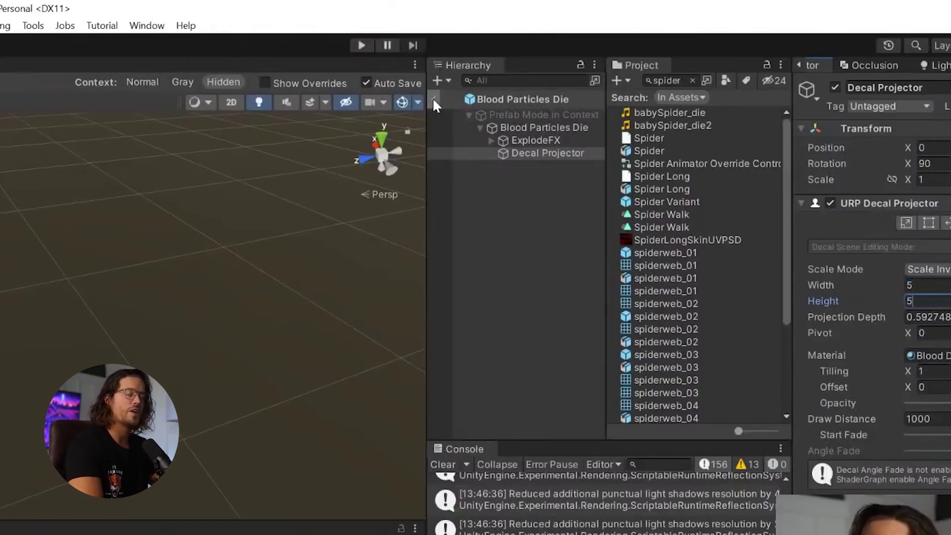
pyautogui.click(266, 107)
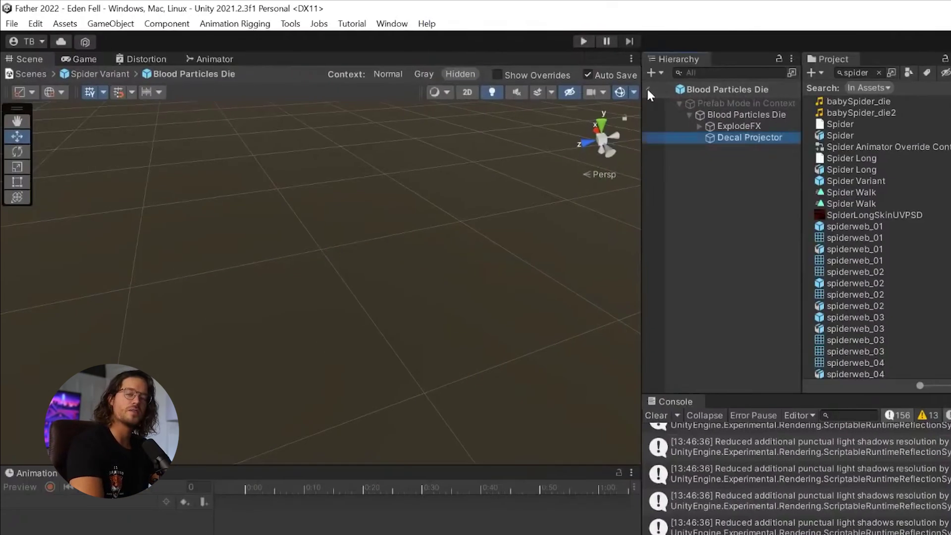
pyautogui.click(265, 107)
# Run the game again, equip the pistol and walk through the hall into the spider's chamber
pyautogui.click(581, 41)
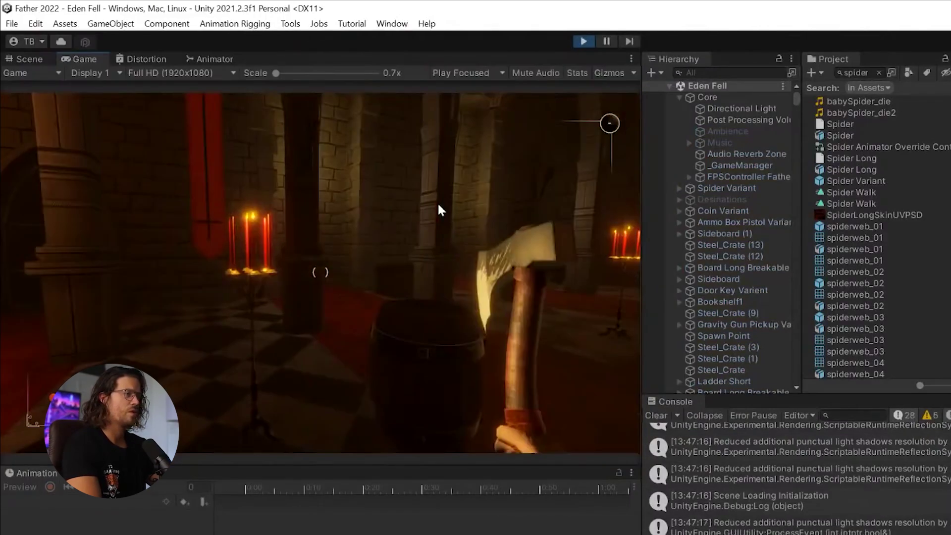
pyautogui.click(437, 201)
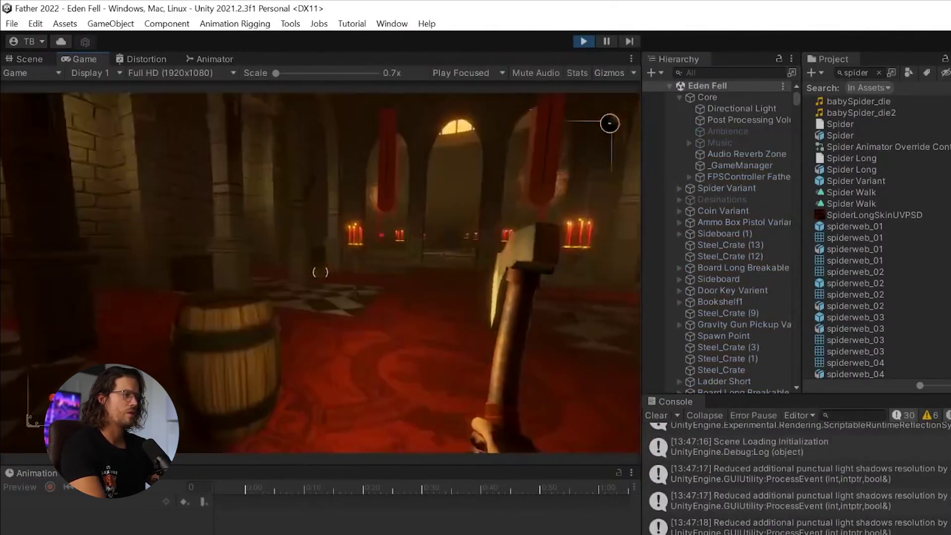
pyautogui.press('w')
pyautogui.press('2')
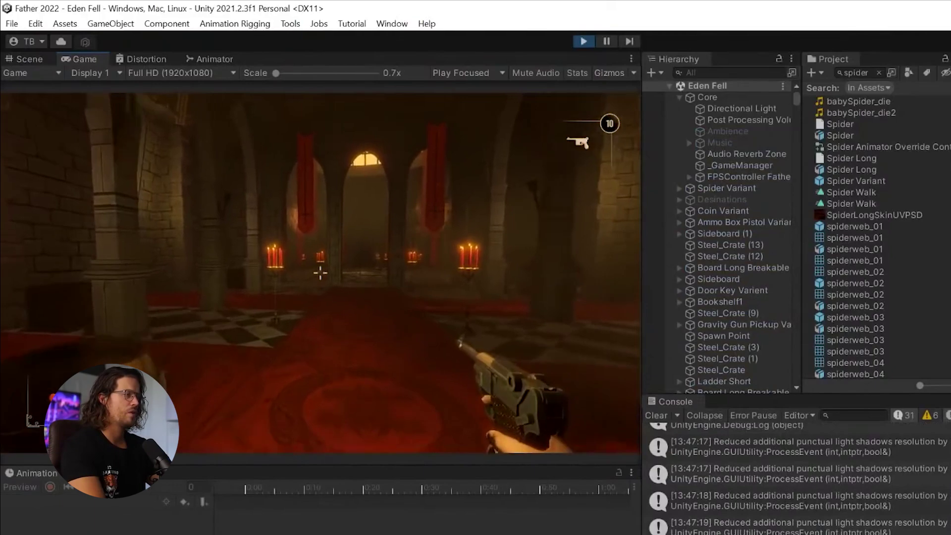
pyautogui.press('w')
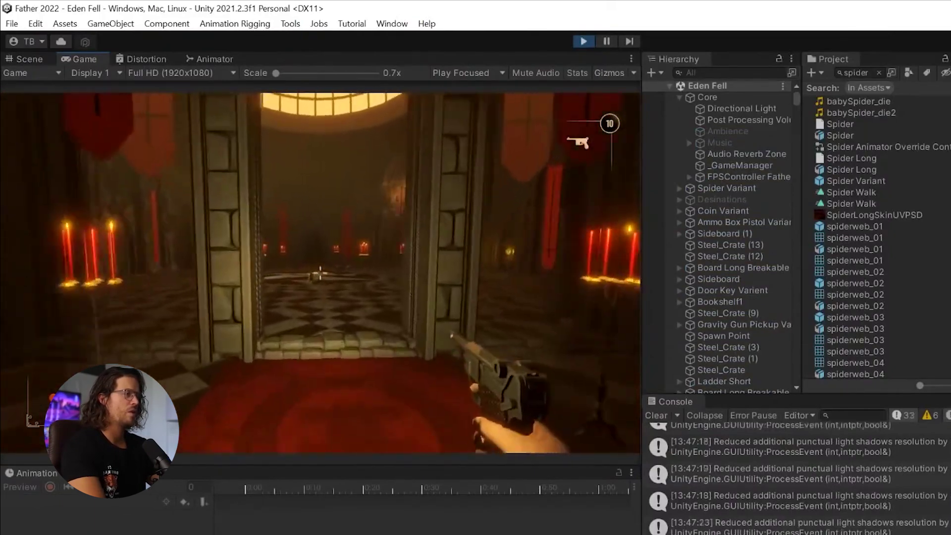
pyautogui.press('w')
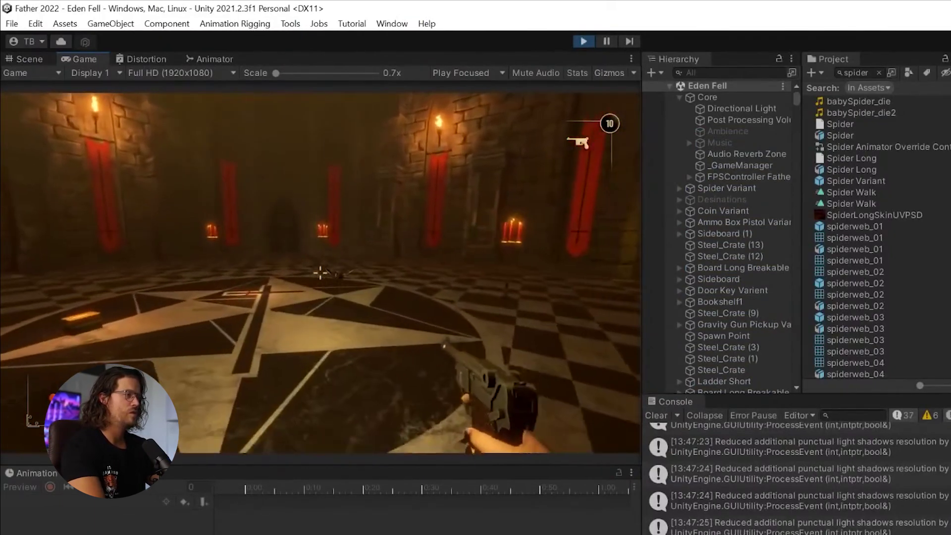
# Shoot the spider dead and examine the blood pool decal it leaves on the chamber floor
pyautogui.click(320, 272)
pyautogui.press('s')
pyautogui.click(320, 272)
pyautogui.click(320, 272)
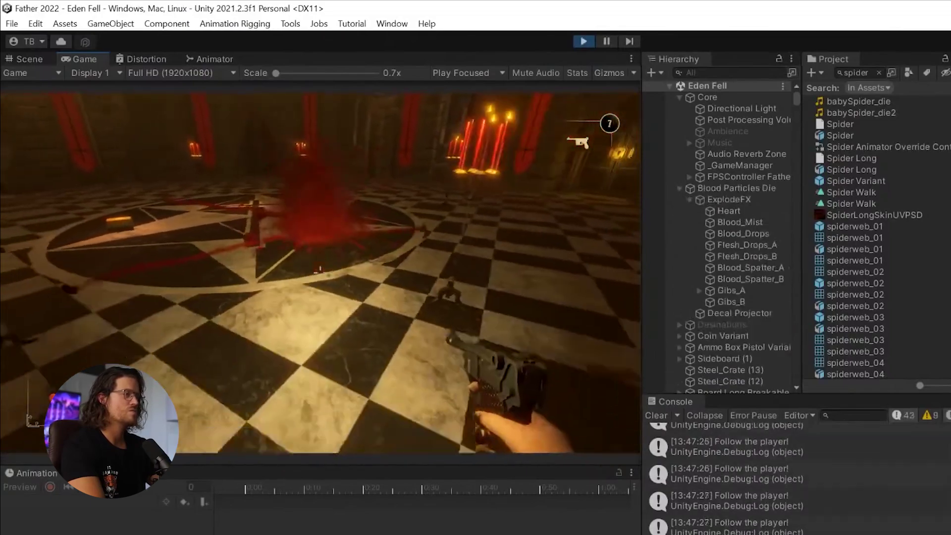
pyautogui.press('w')
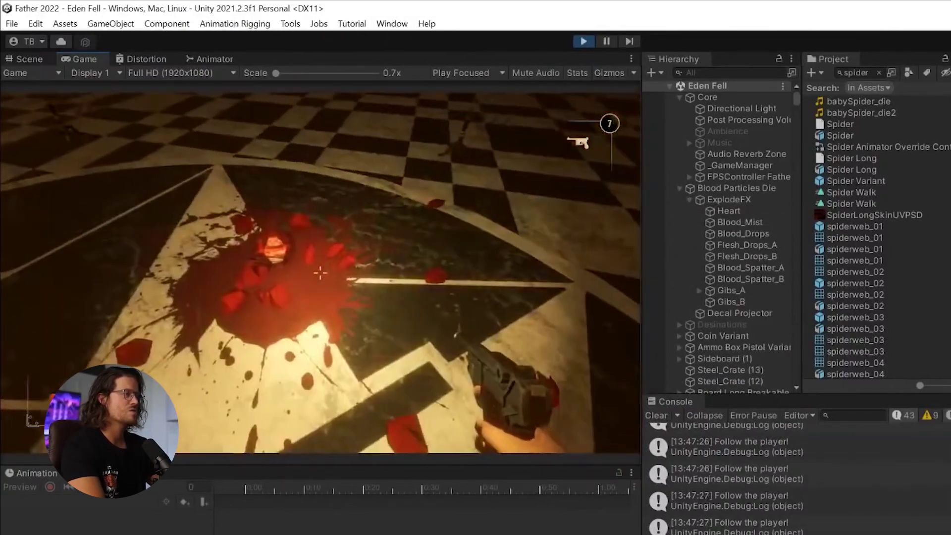
pyautogui.press('s')
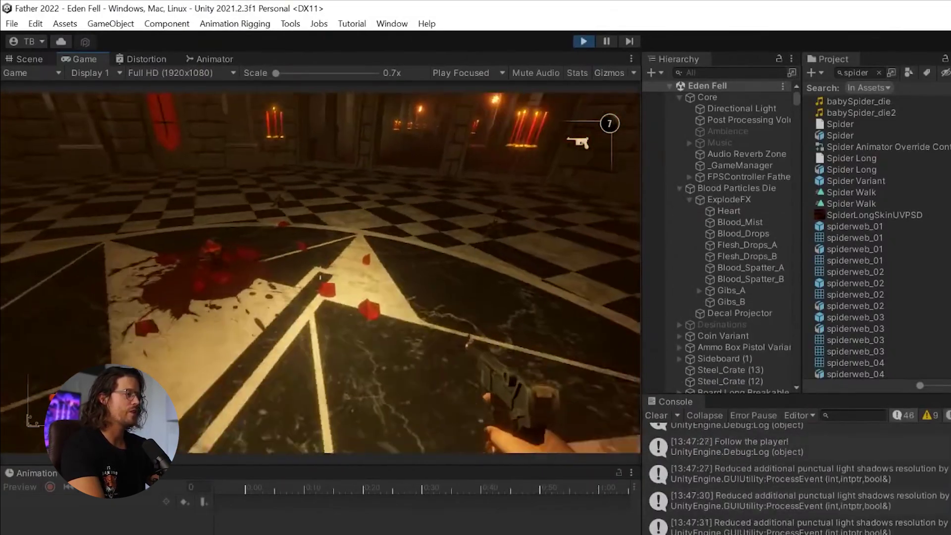